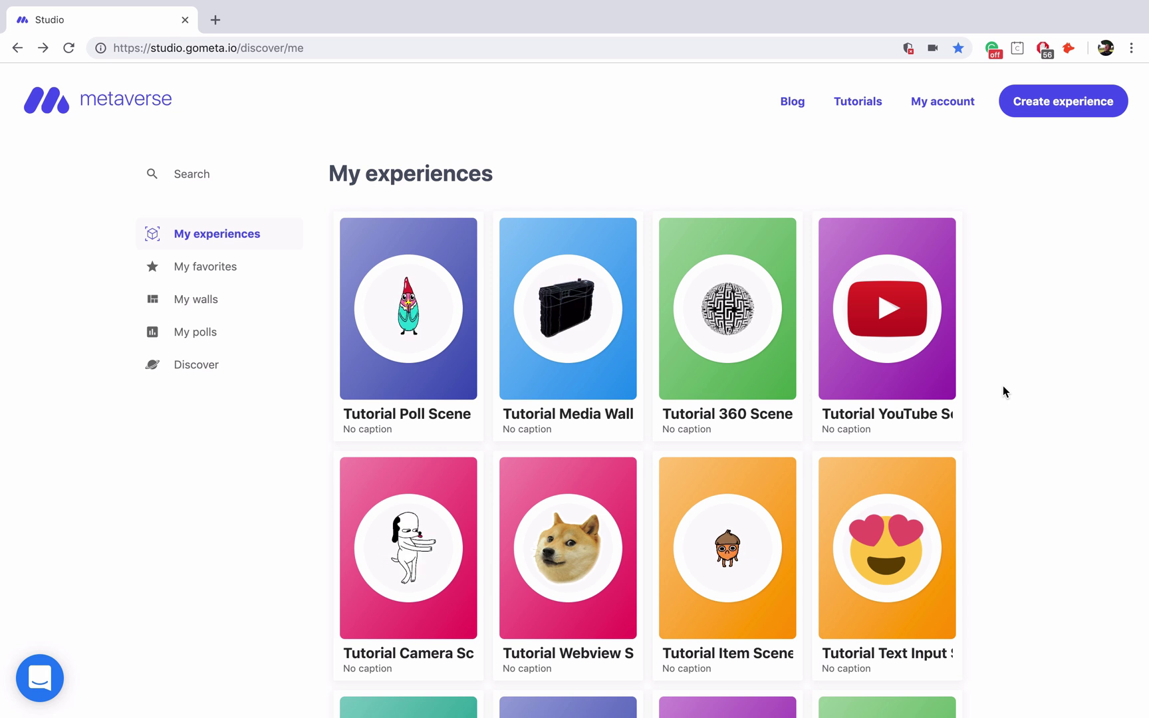
Create a new experience with a dice character in Scene 1 saying "Let's use some probability Blocks!".
left_click(1058, 102)
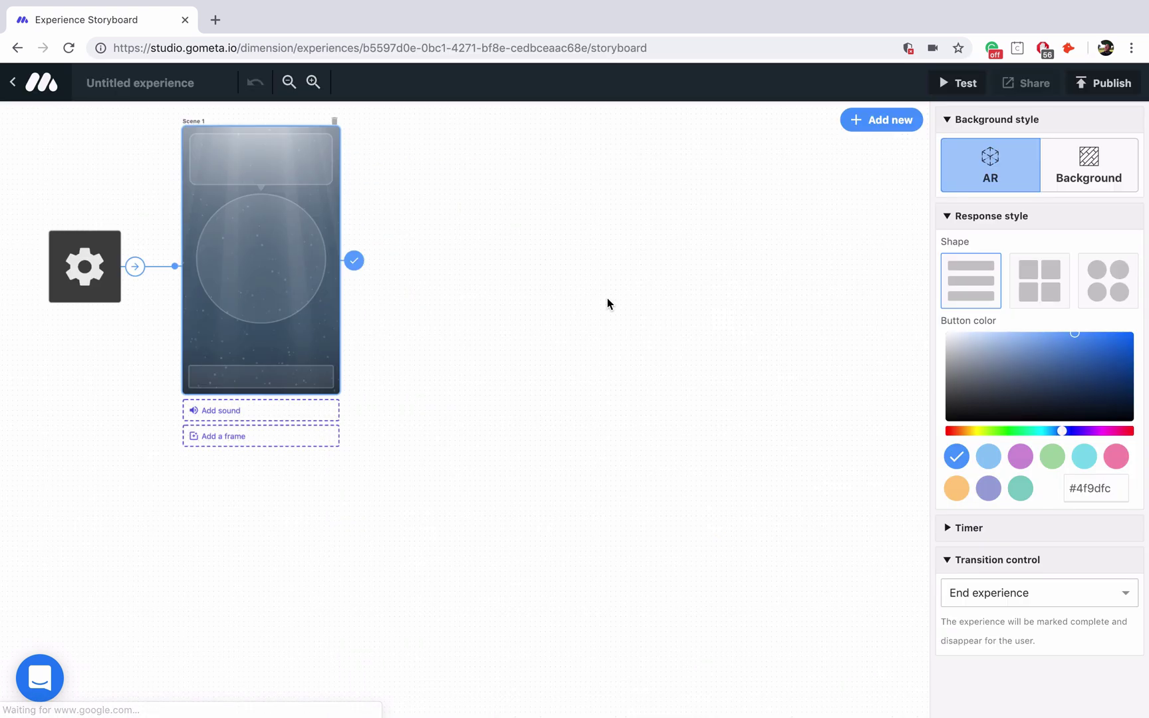
left_click(259, 268)
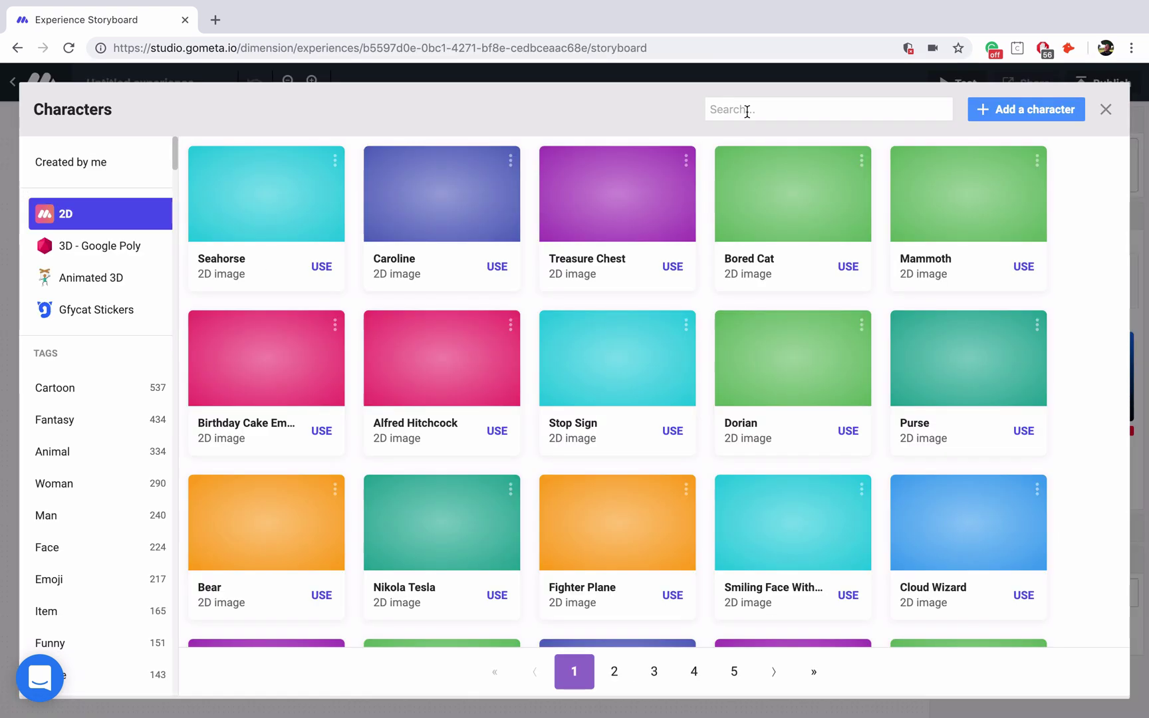
left_click(744, 109)
type("dice")
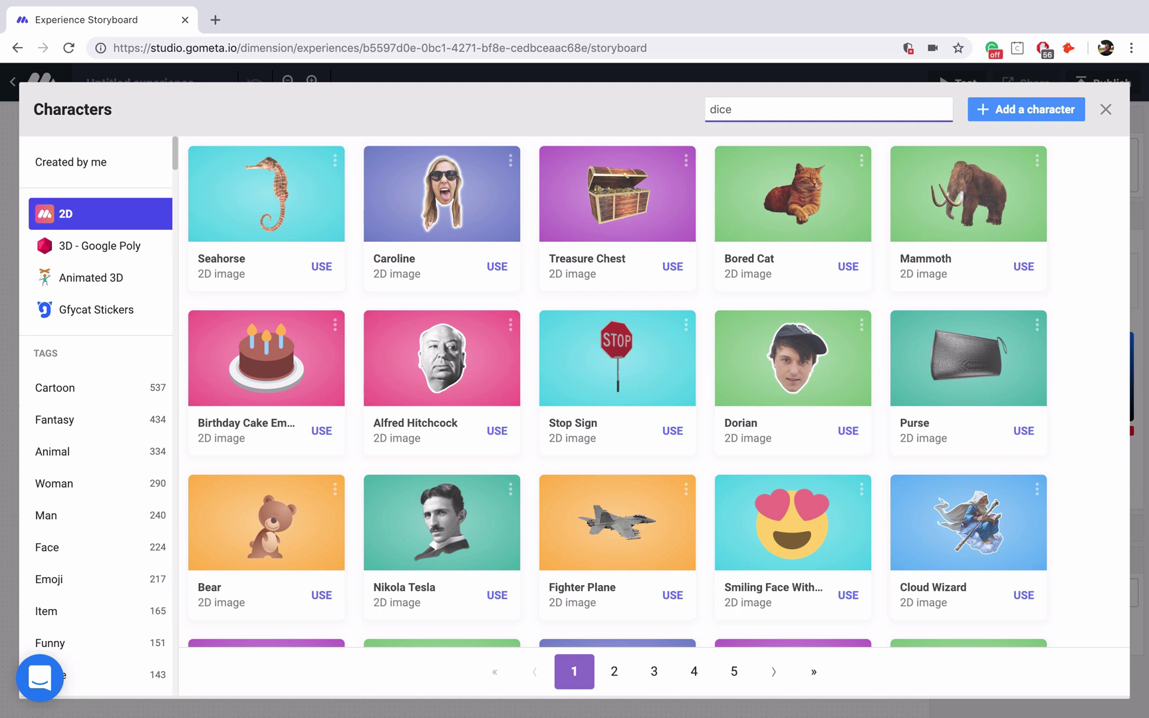
left_click(471, 208)
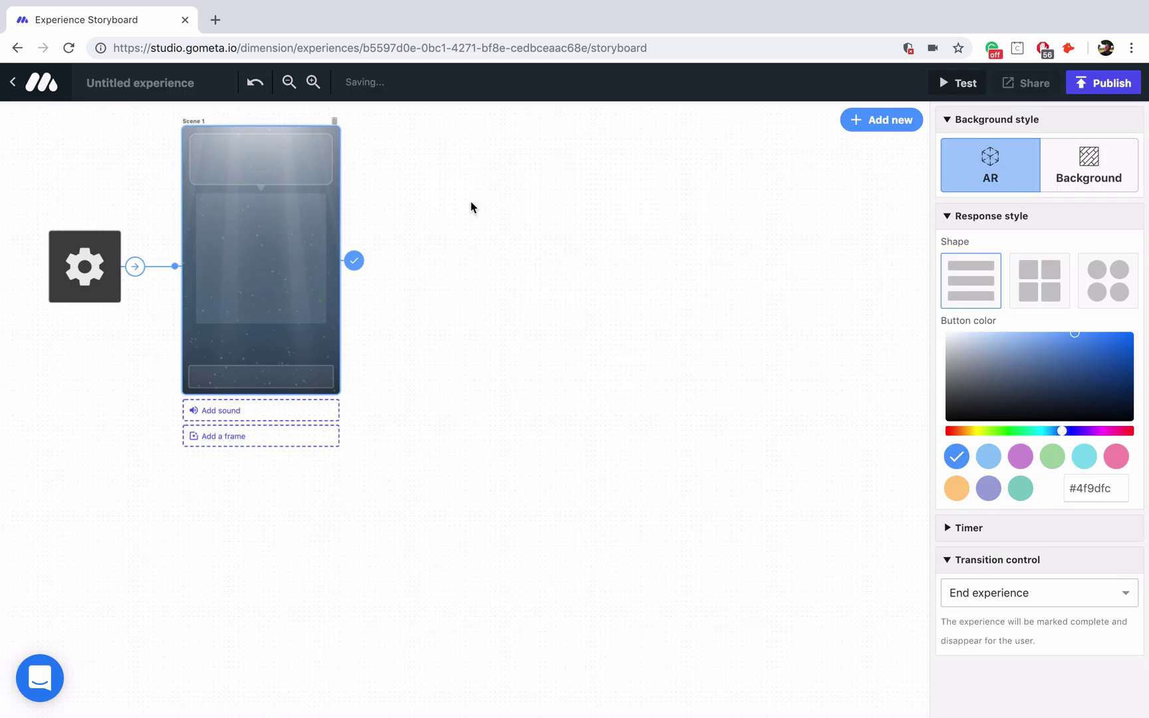
left_click(278, 146)
type("Let's u")
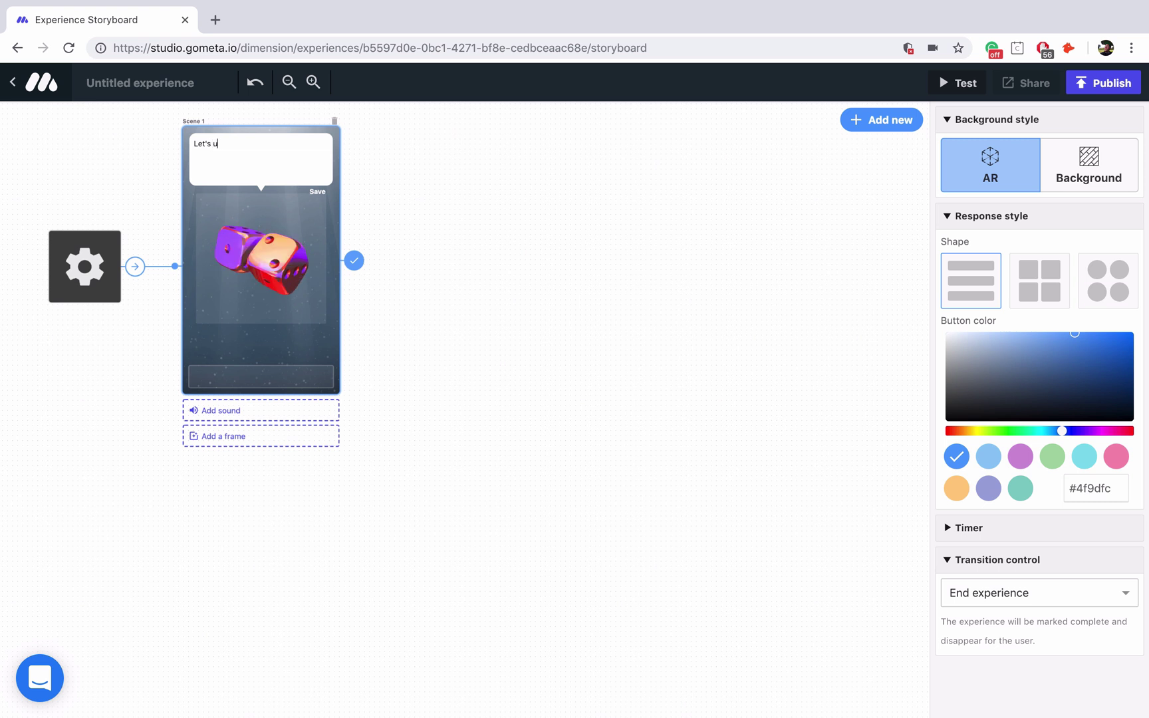
type("se some pro")
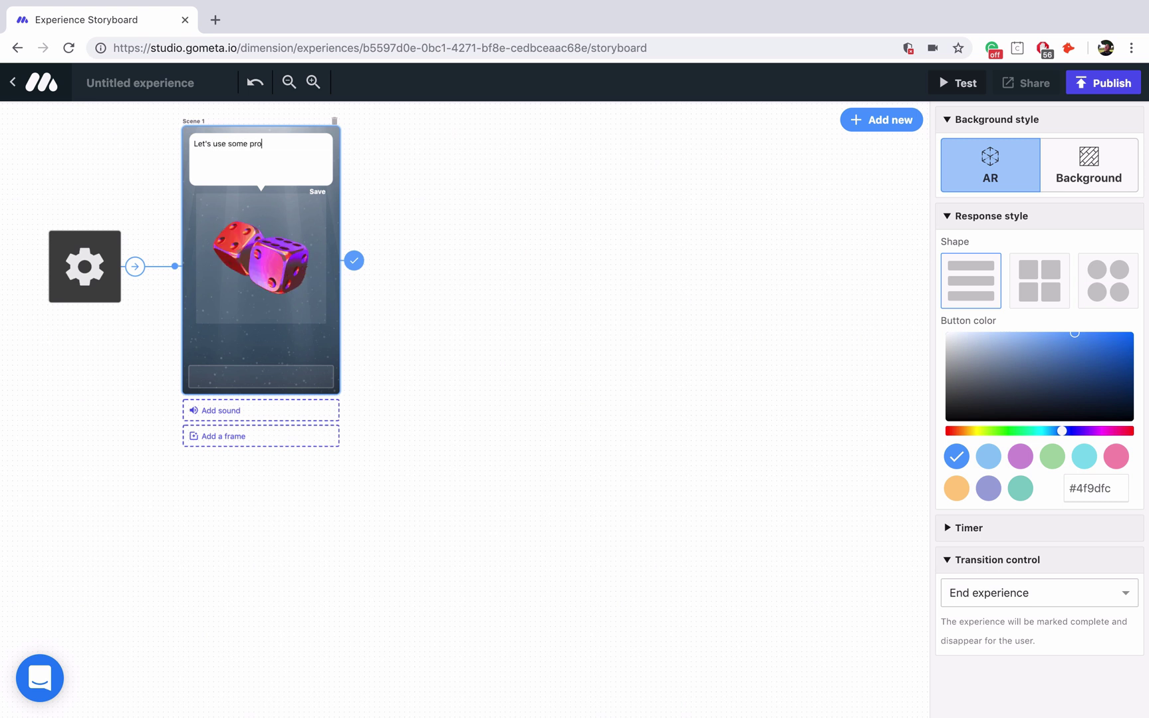
type("babi")
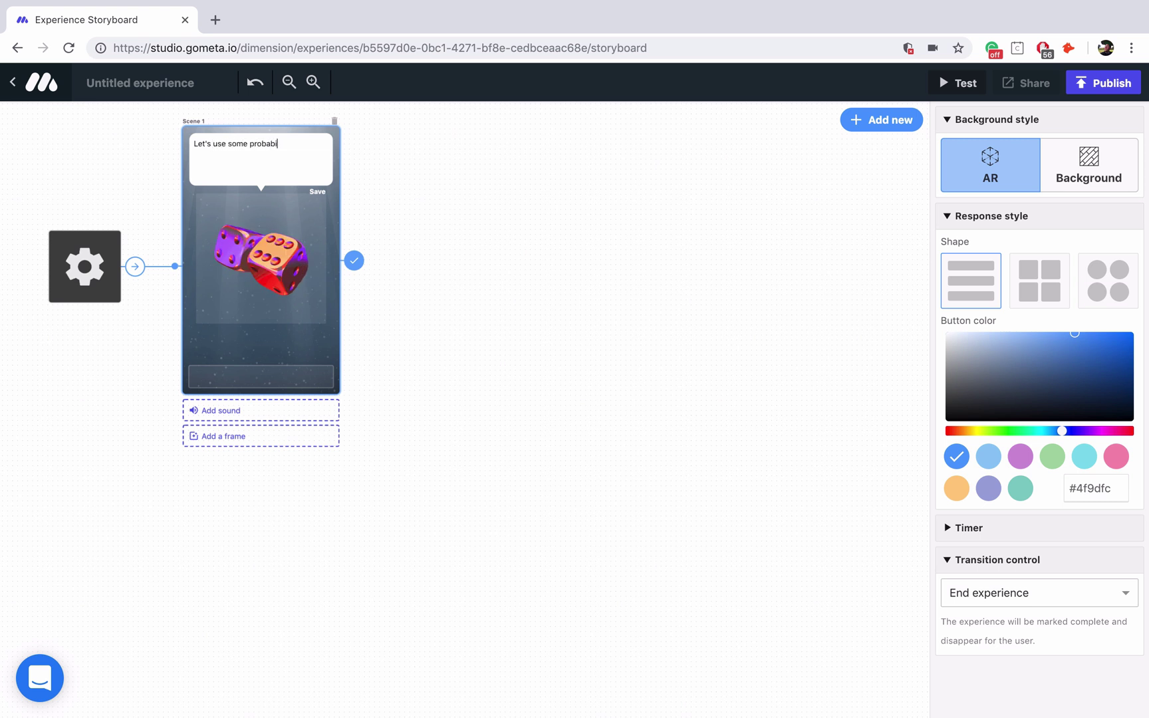
type("lity Blocks!")
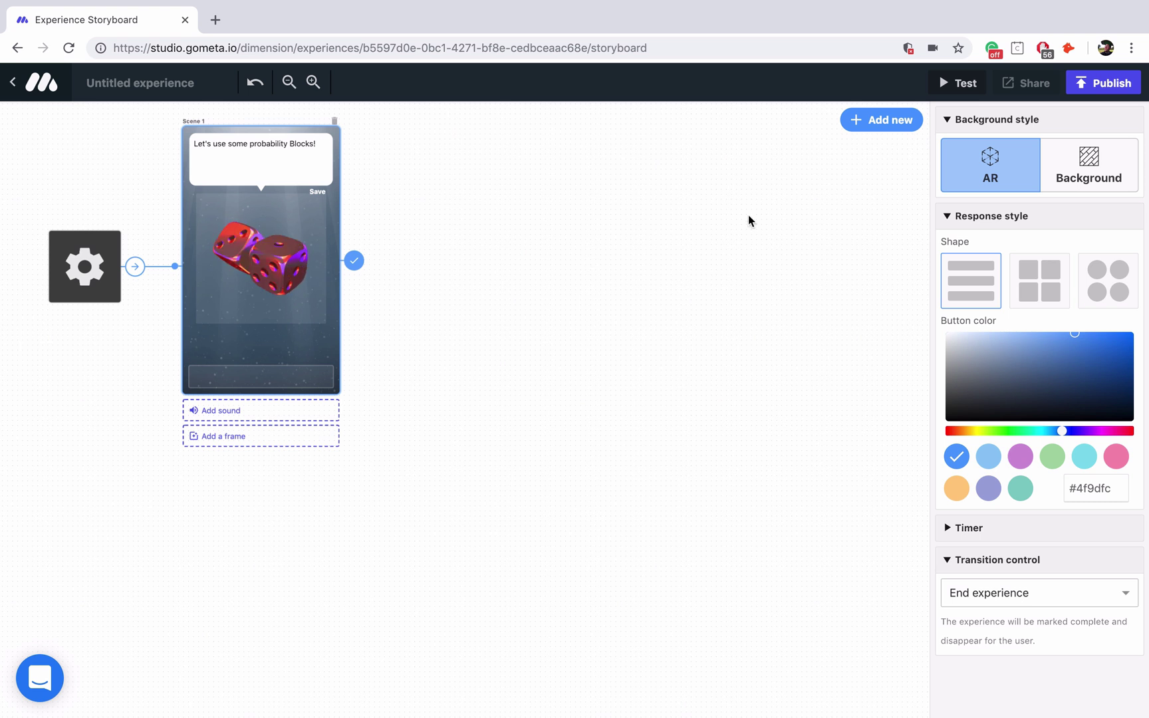
Add Coin flip, Simple probability and Check dice roll blocks from the Probability catalogue, stacked vertically.
left_click(863, 126)
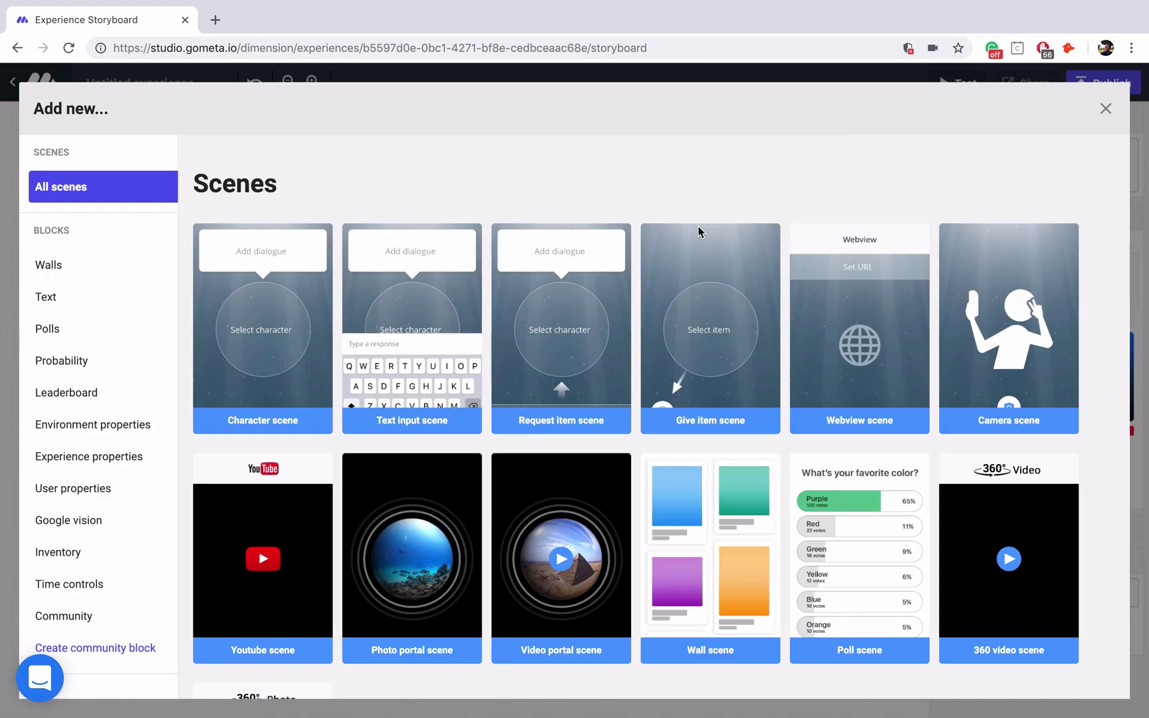
left_click(81, 361)
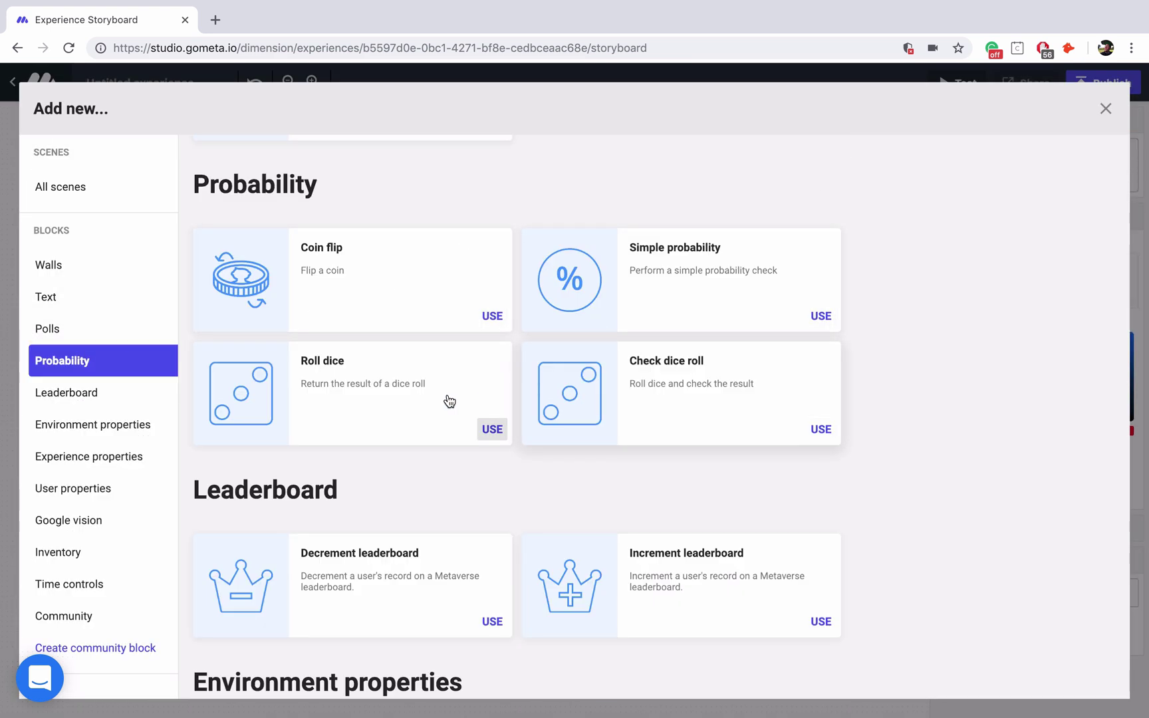
left_click(410, 285)
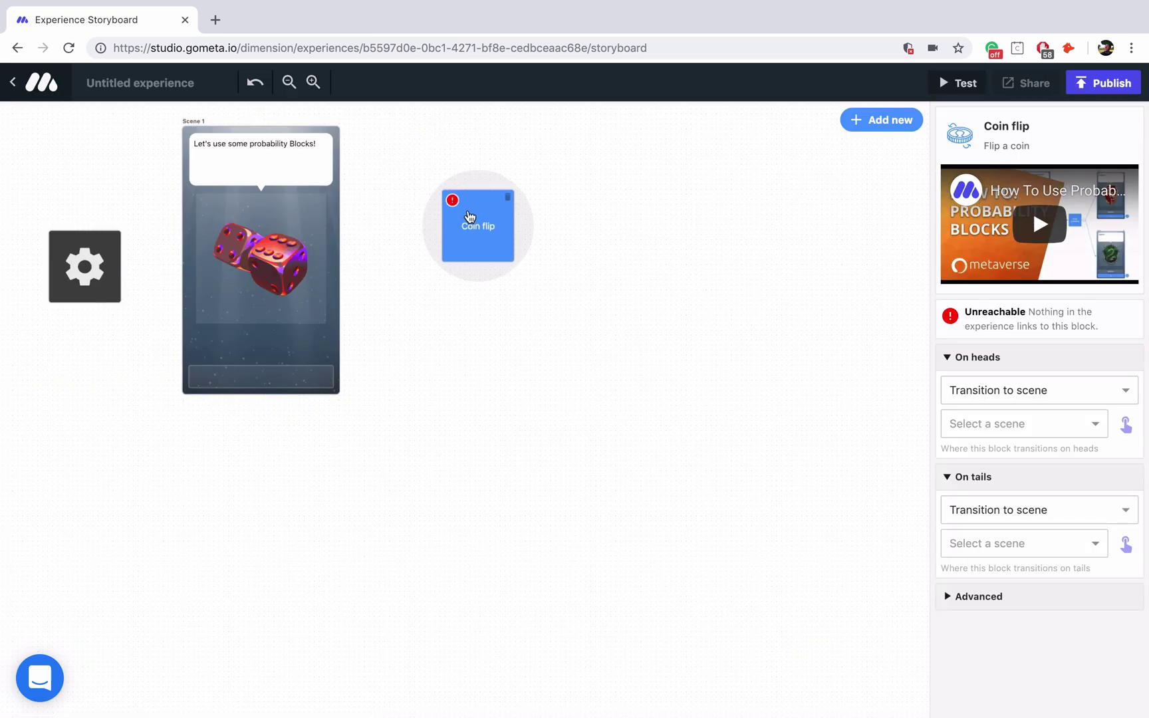
left_click(865, 122)
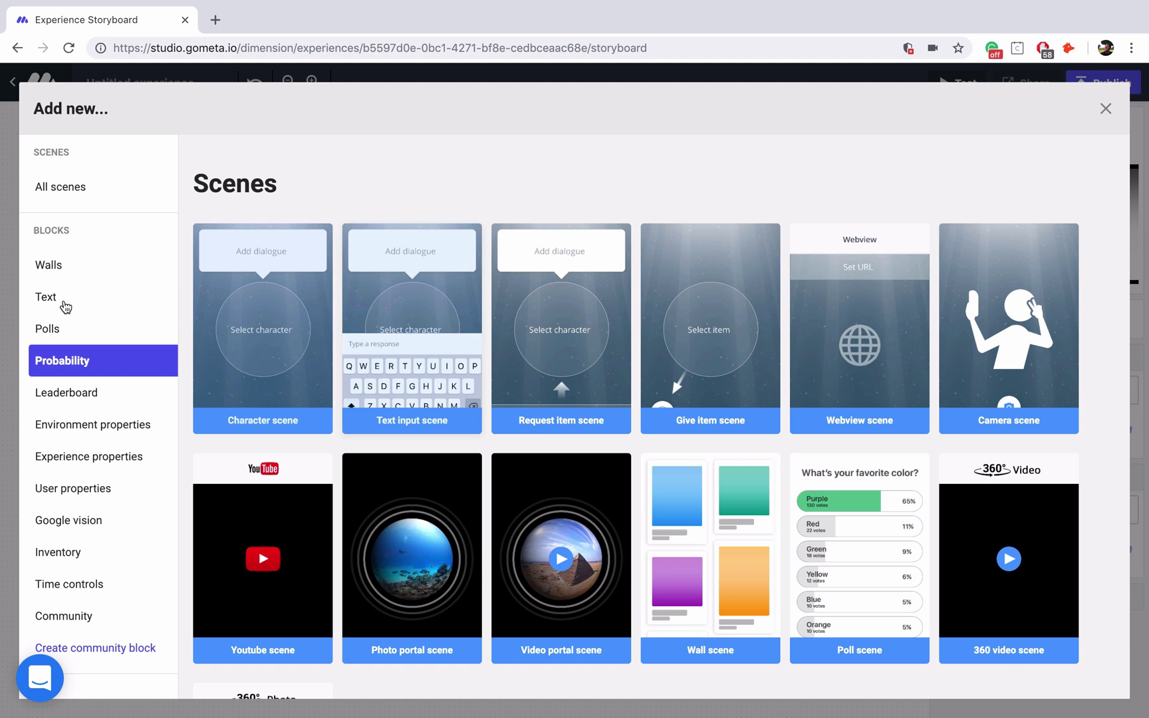
left_click(53, 361)
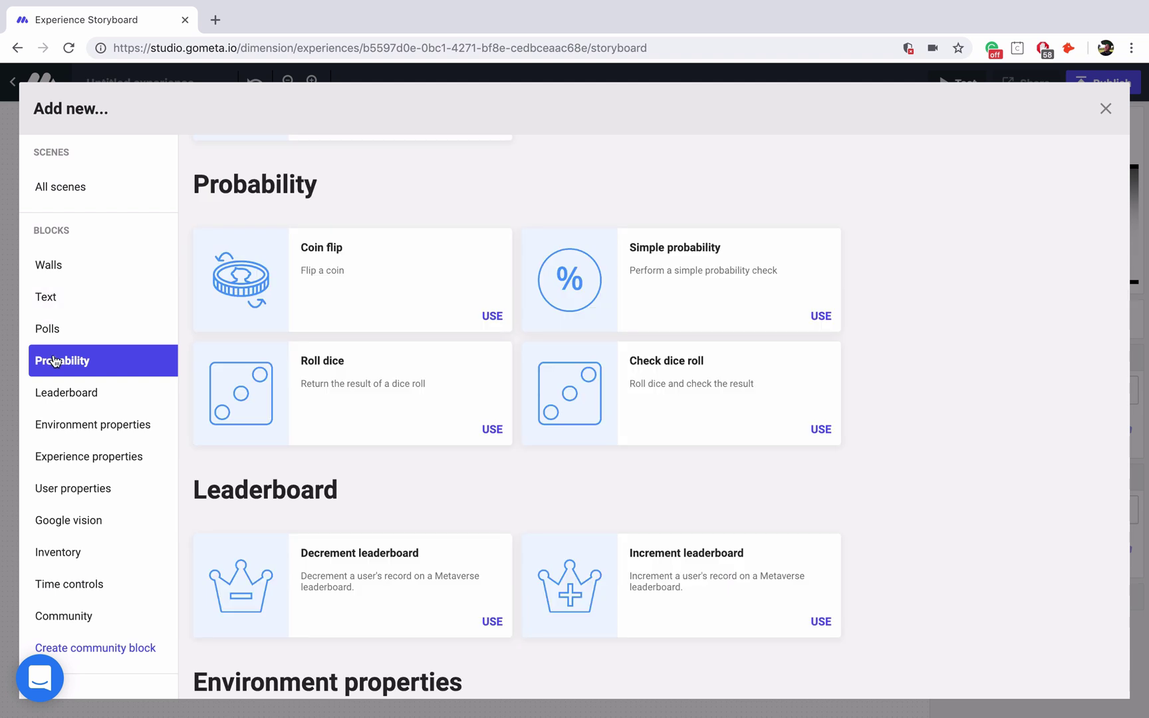
left_click(706, 285)
left_click_drag(632, 189, 482, 367)
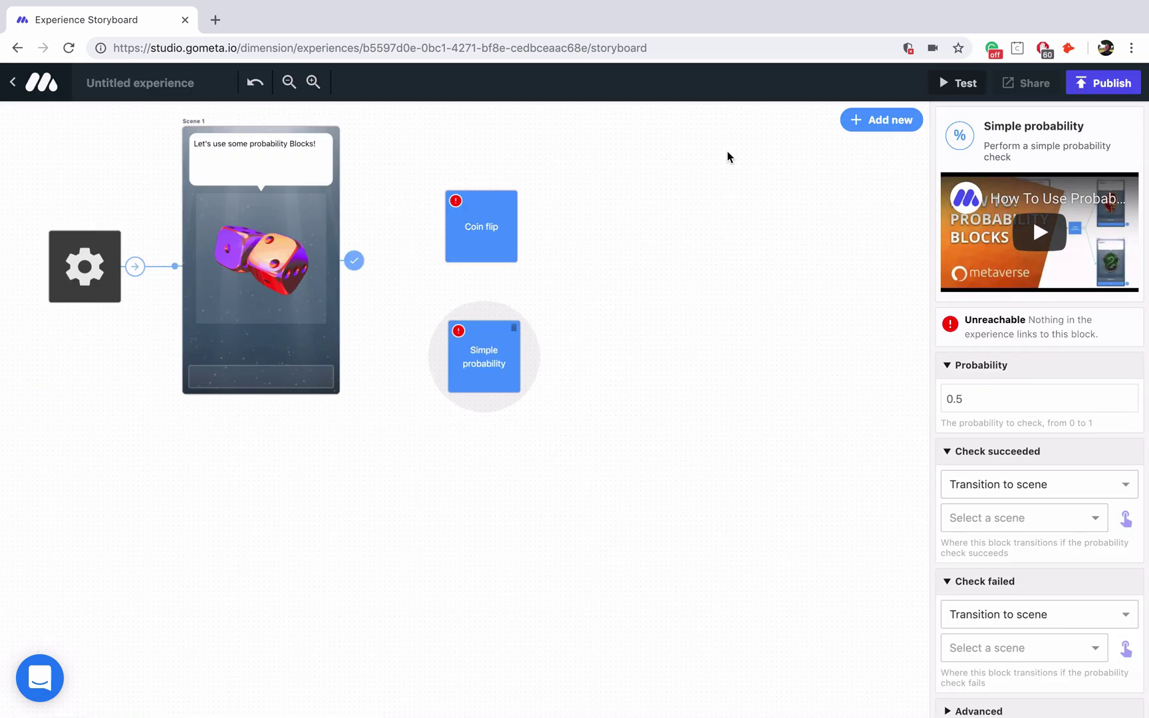
left_click(871, 120)
left_click(122, 367)
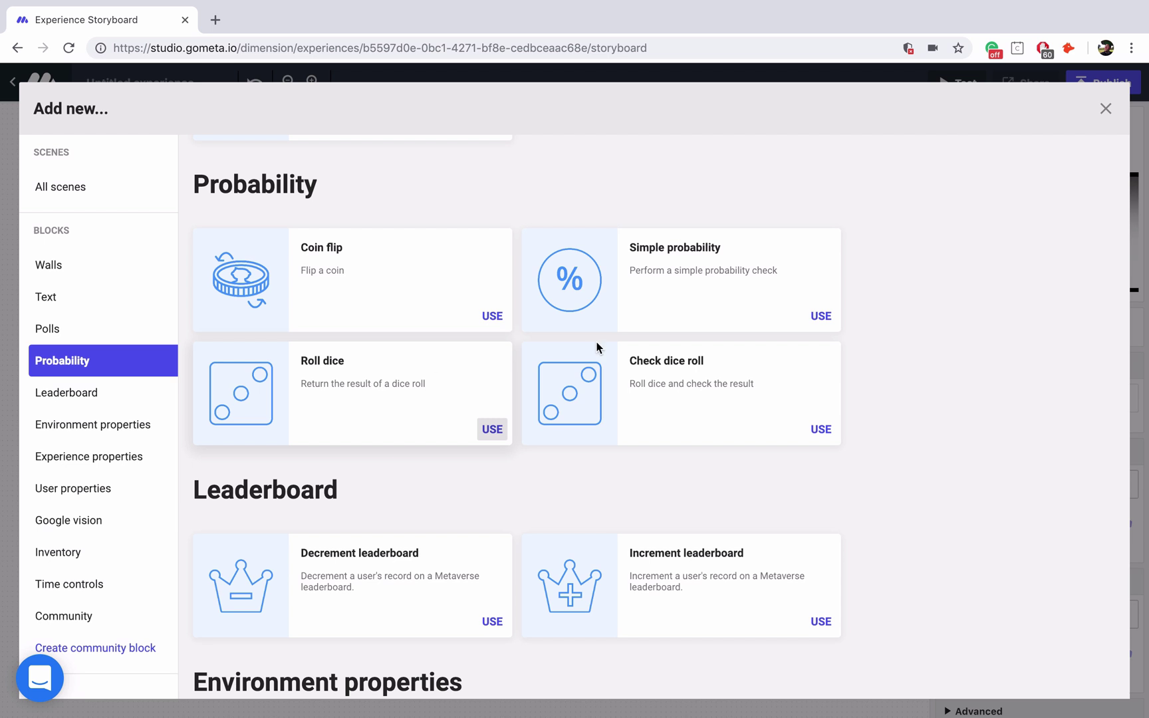
left_click(703, 401)
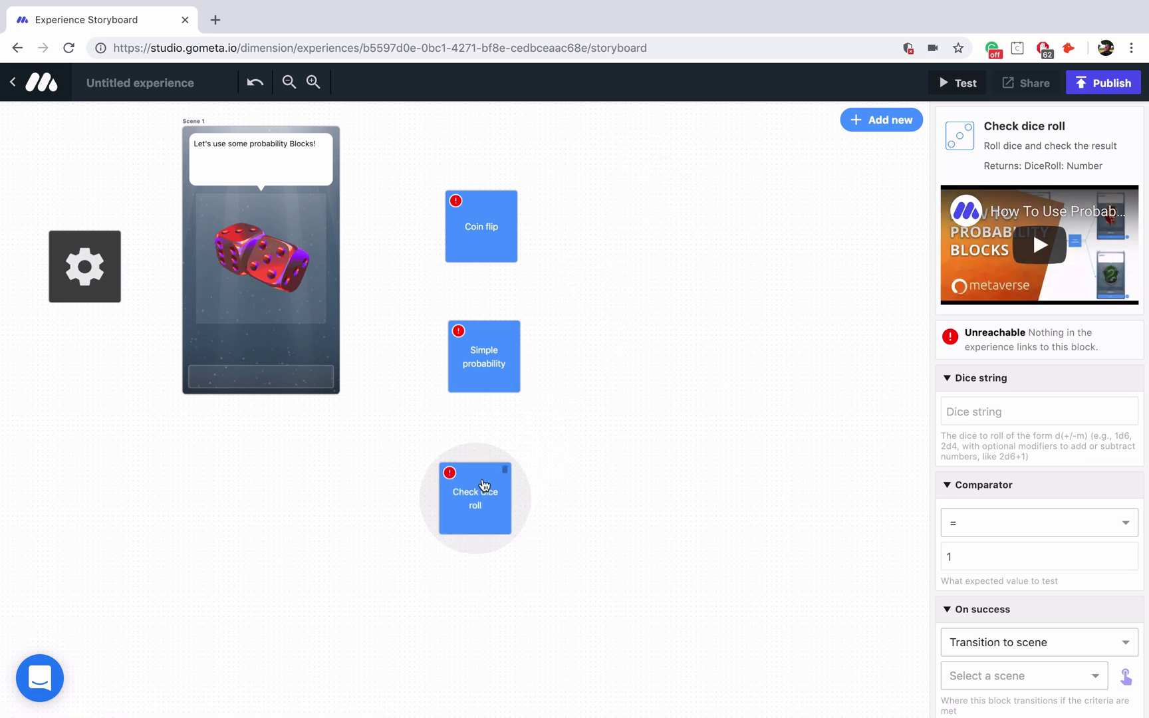
Place the Check dice roll block below the others and add three response buttons to Scene 1.
left_click(488, 489)
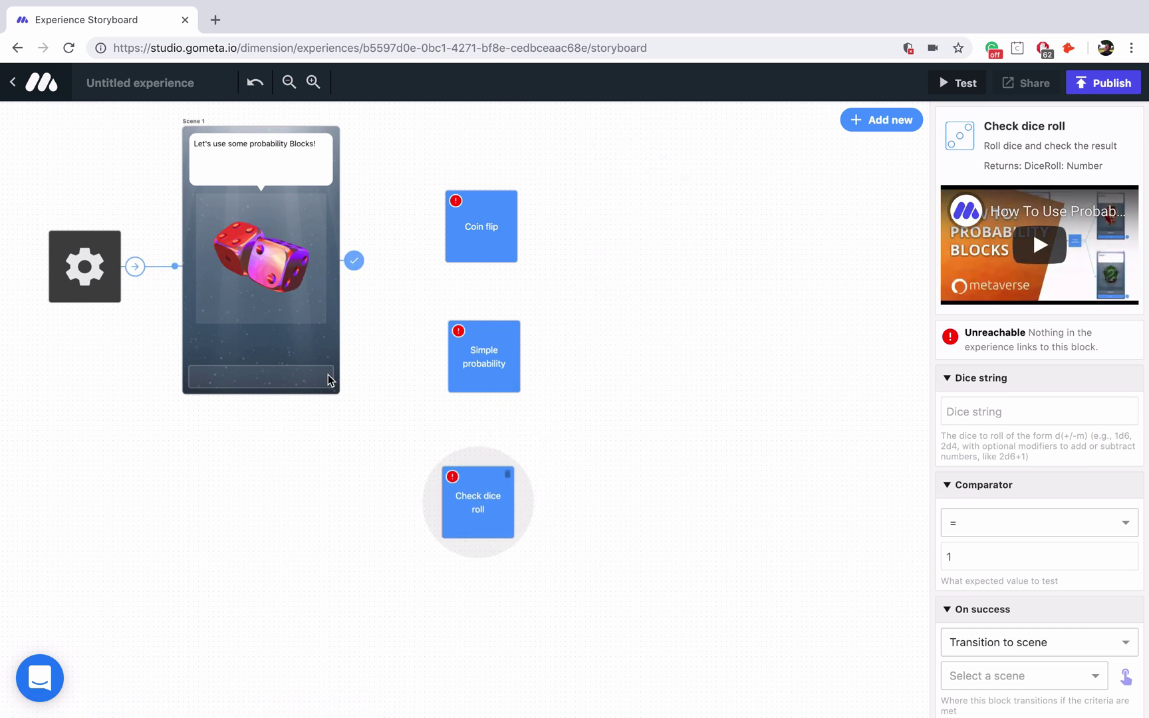
left_click(294, 381)
left_click(295, 352)
left_click(300, 327)
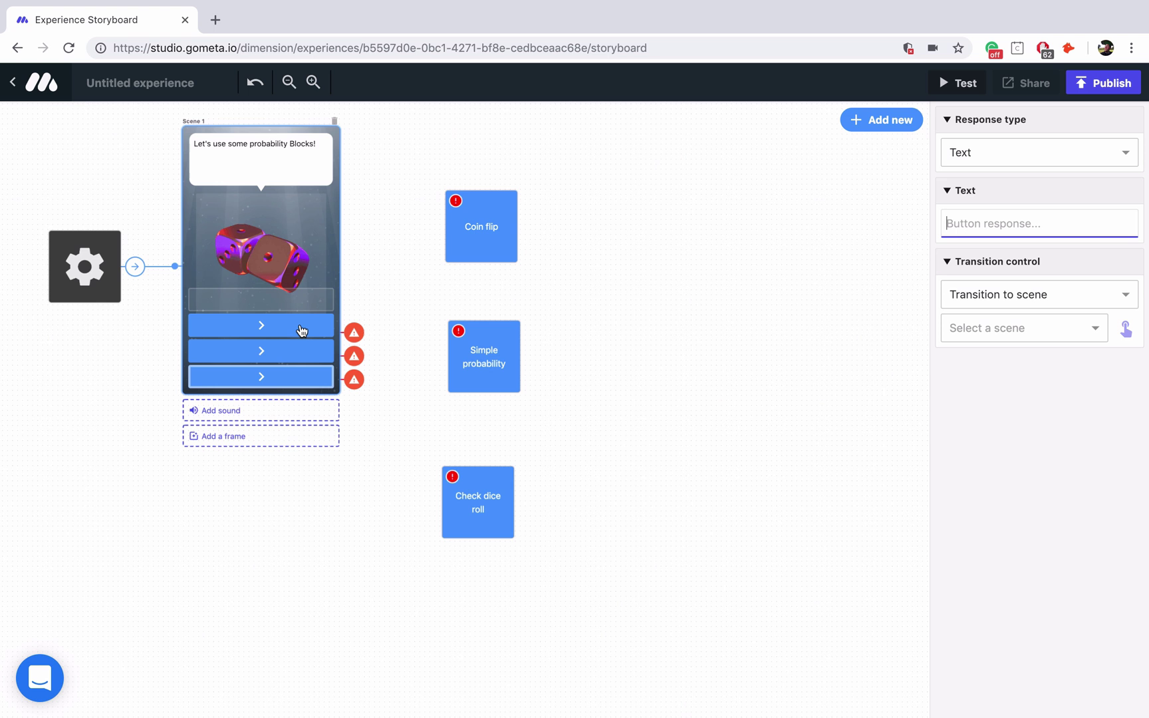
Label the buttons Coin Flip, Simple Probability and Check Dice Roll.
left_click(298, 329)
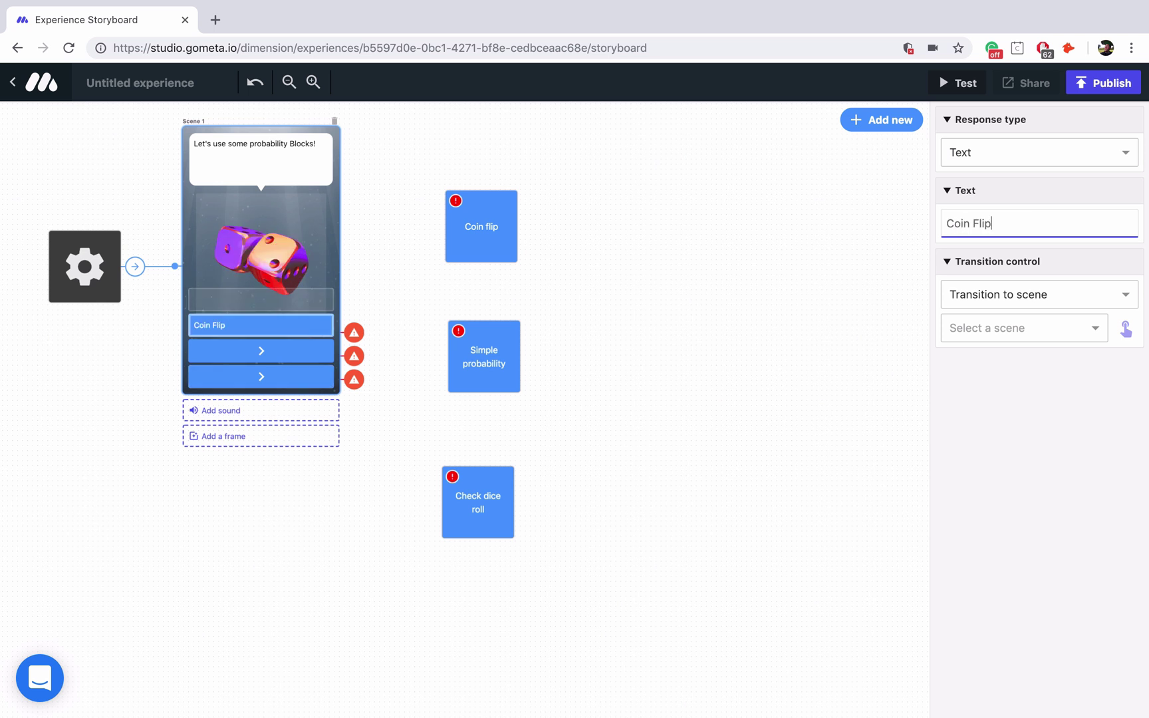
left_click(232, 352)
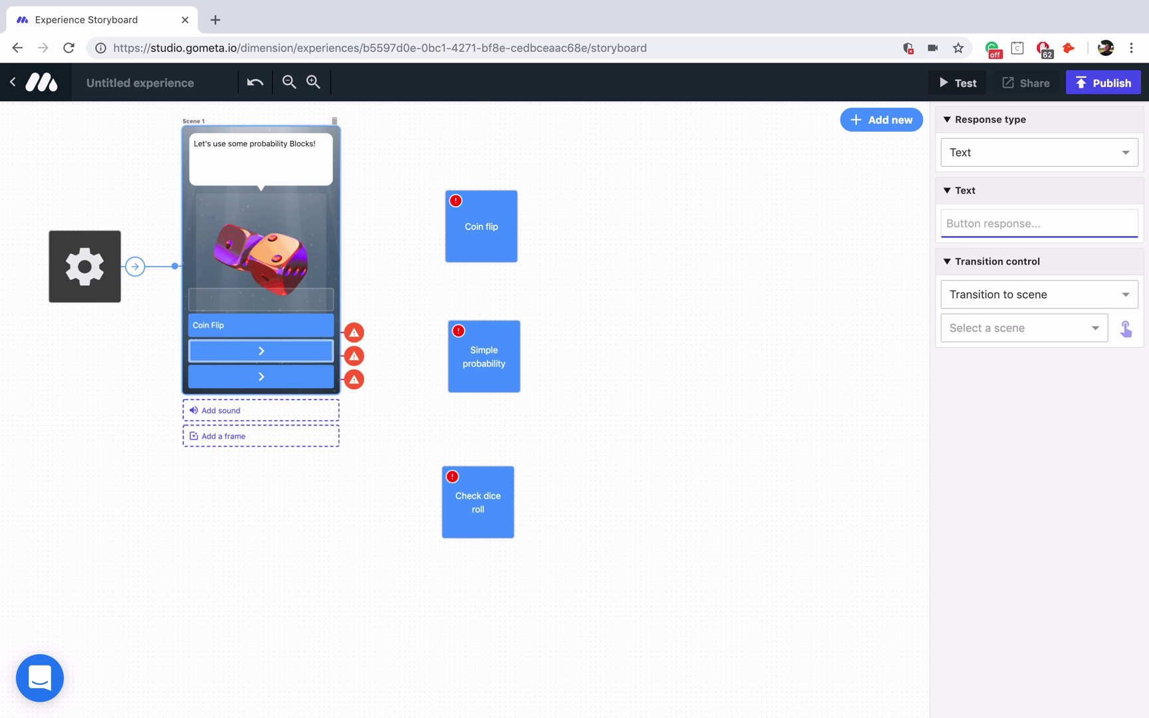
type("Simple Probability")
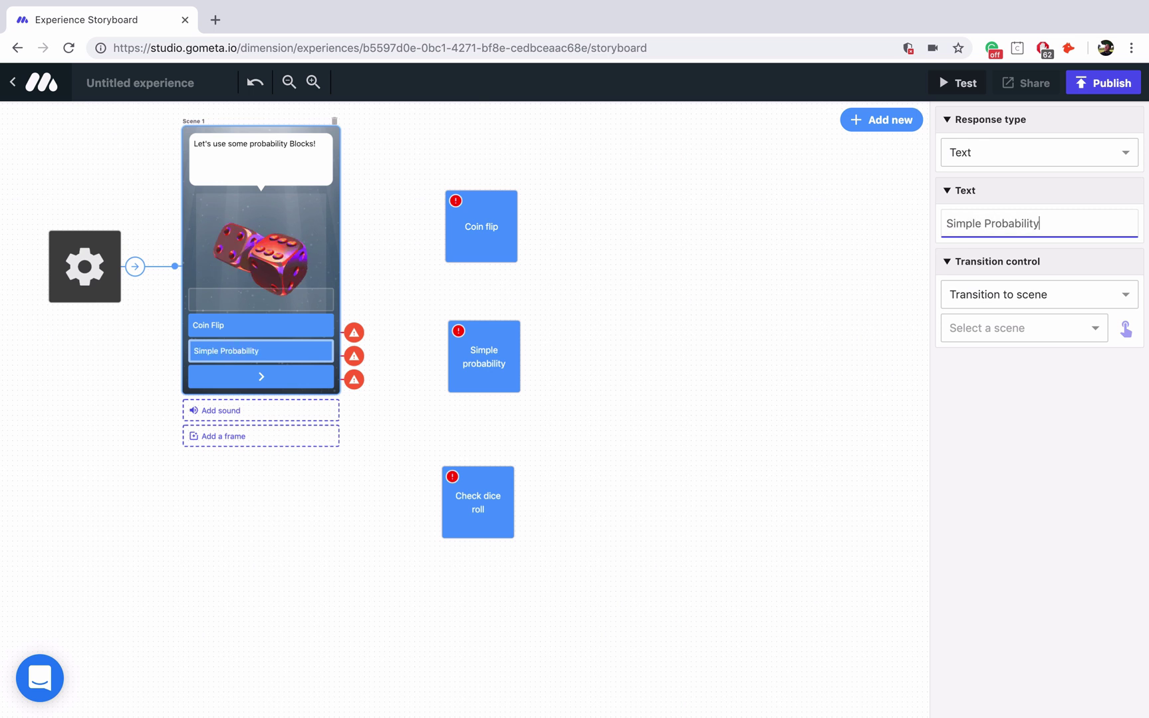
left_click(233, 383)
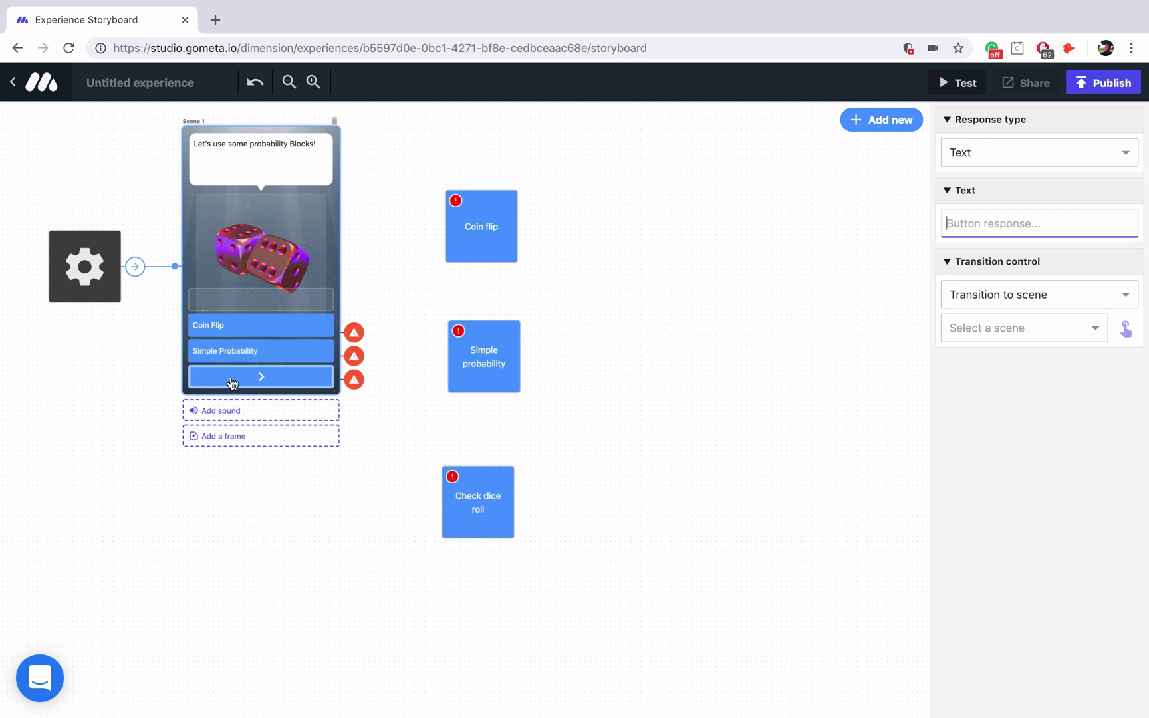
type("Check Dice Roll")
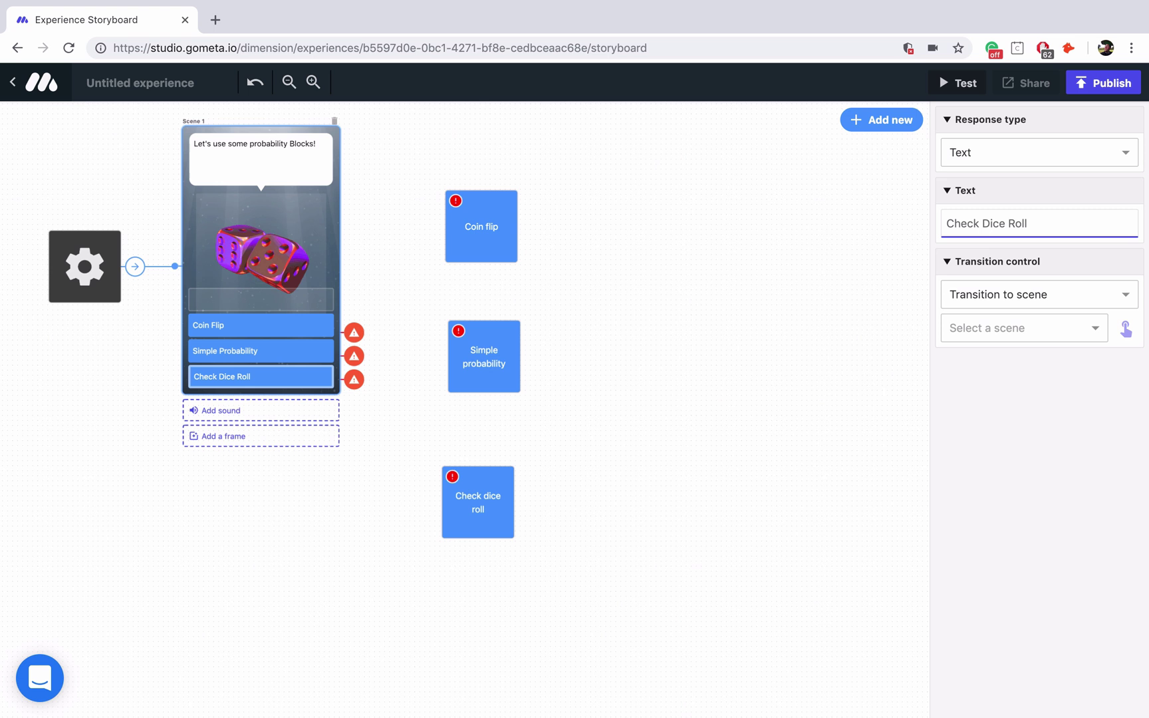
Link Scene 1's Coin Flip button to the Coin flip block and open the block's settings.
left_click(253, 331)
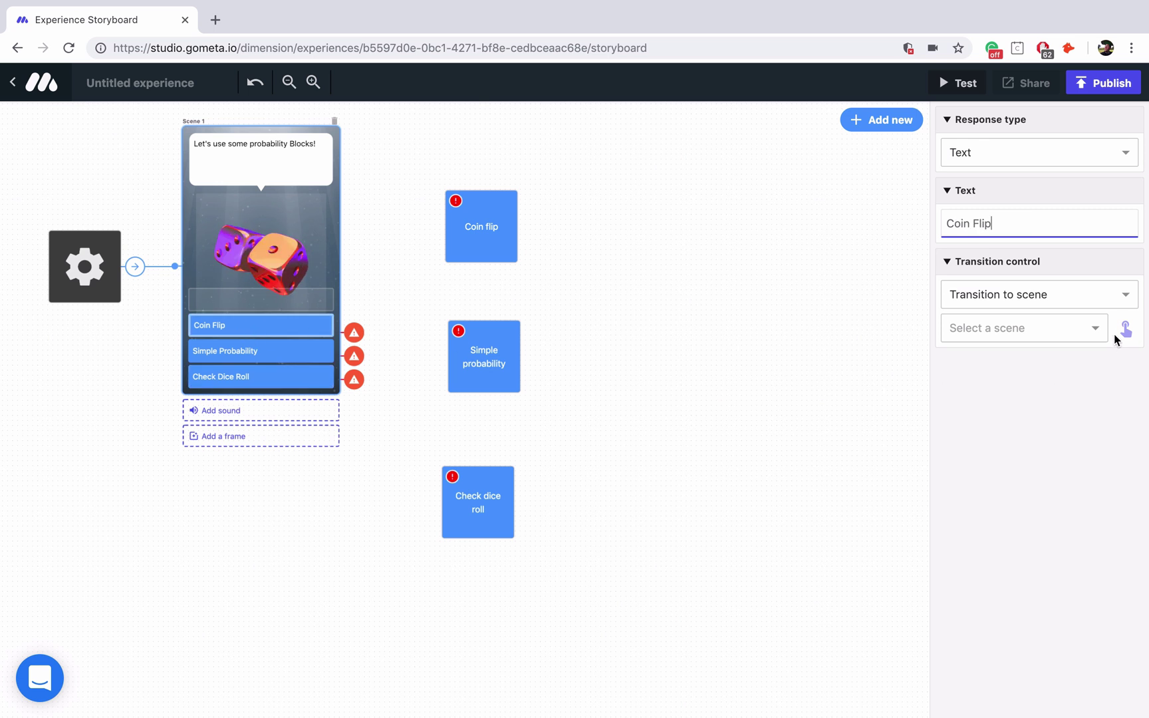
left_click(498, 237)
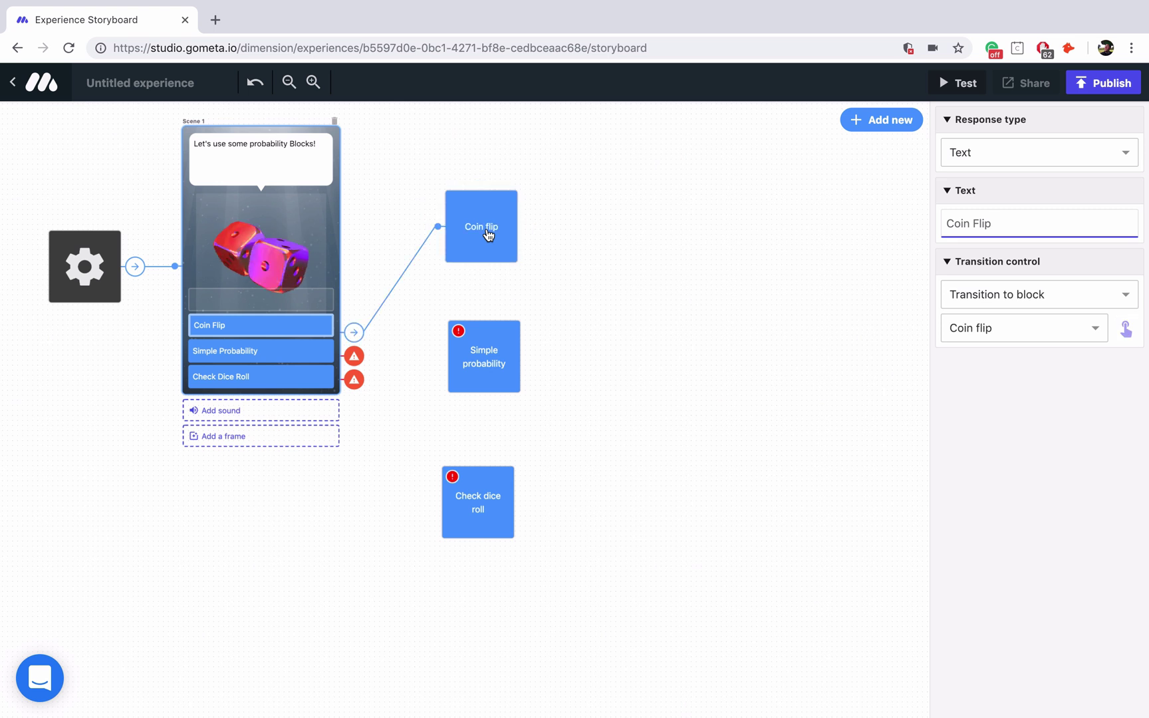
left_click(489, 235)
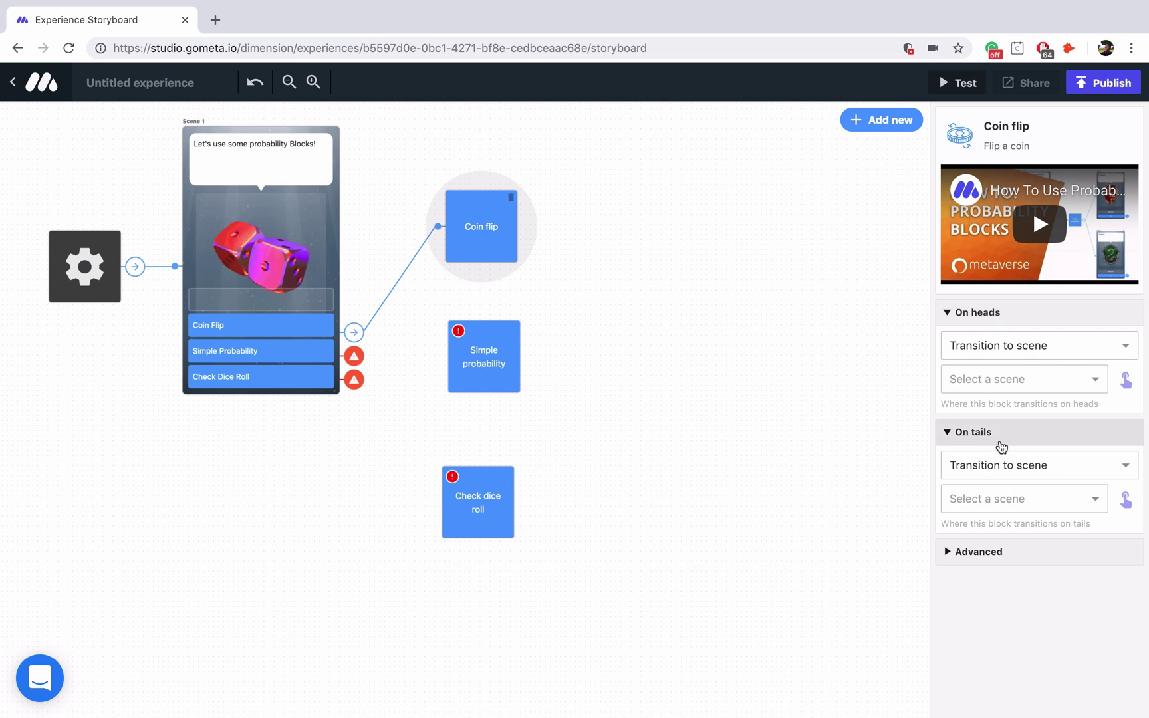
Add two character scenes, placing Scene 2 right of the blocks and Scene 3 below it.
left_click(889, 119)
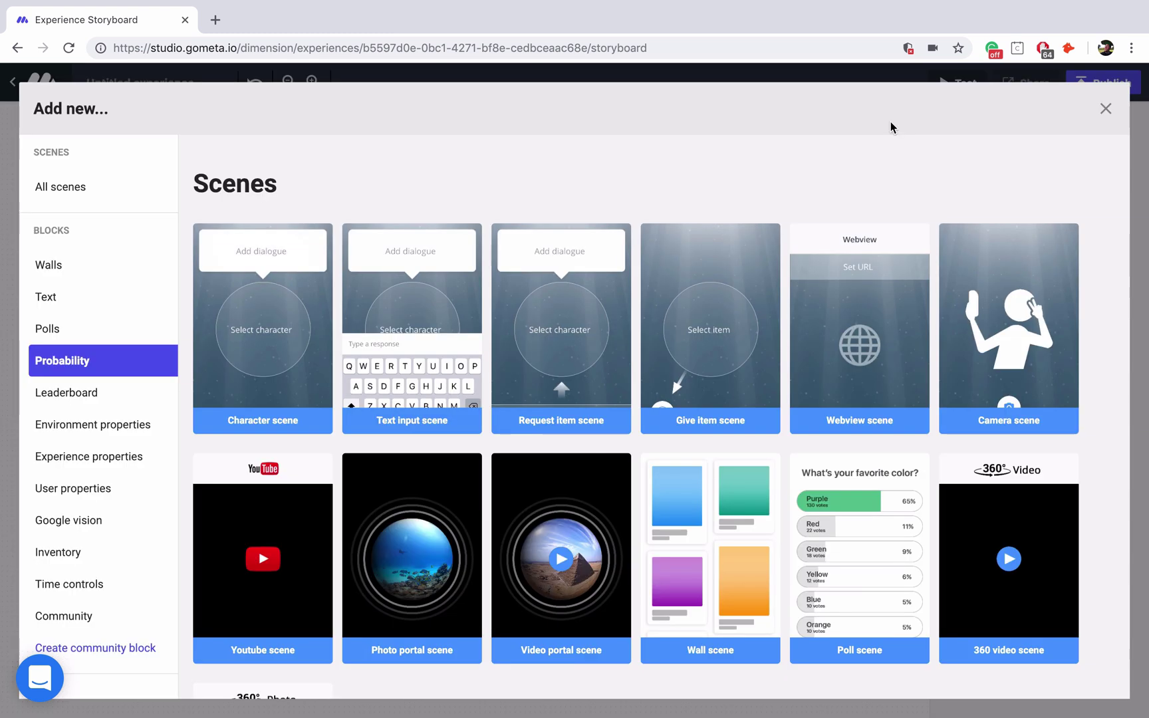
left_click(292, 358)
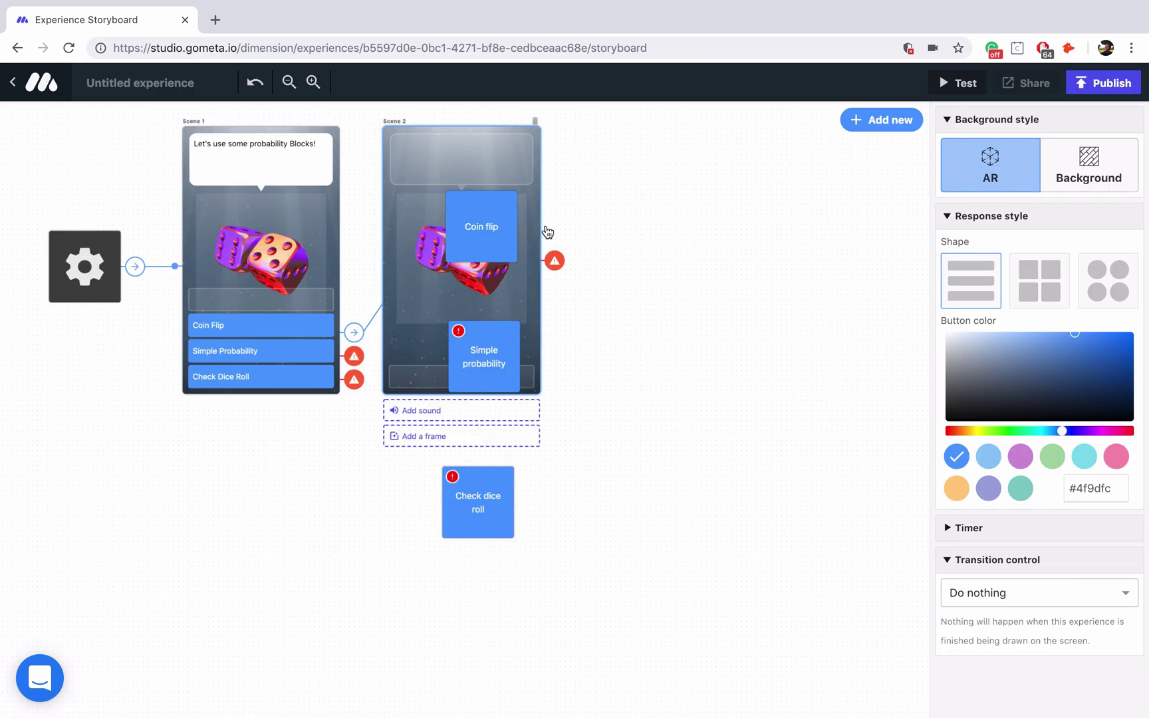
left_click_drag(544, 231, 752, 240)
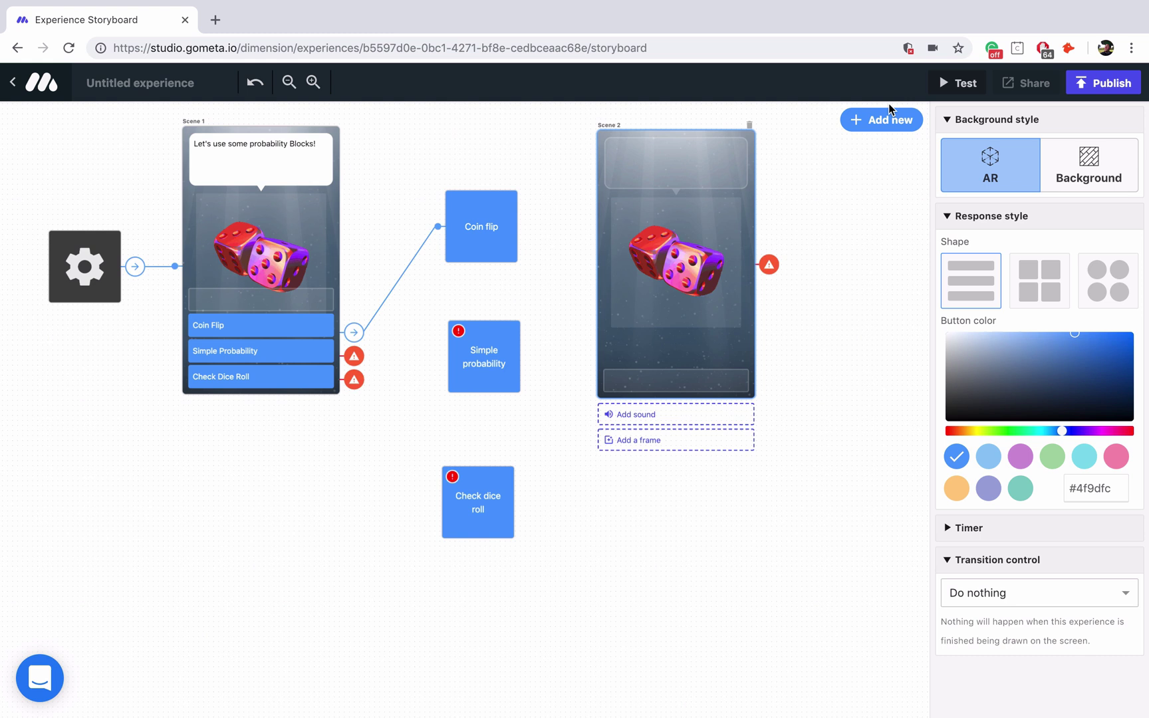
left_click(885, 119)
left_click(319, 312)
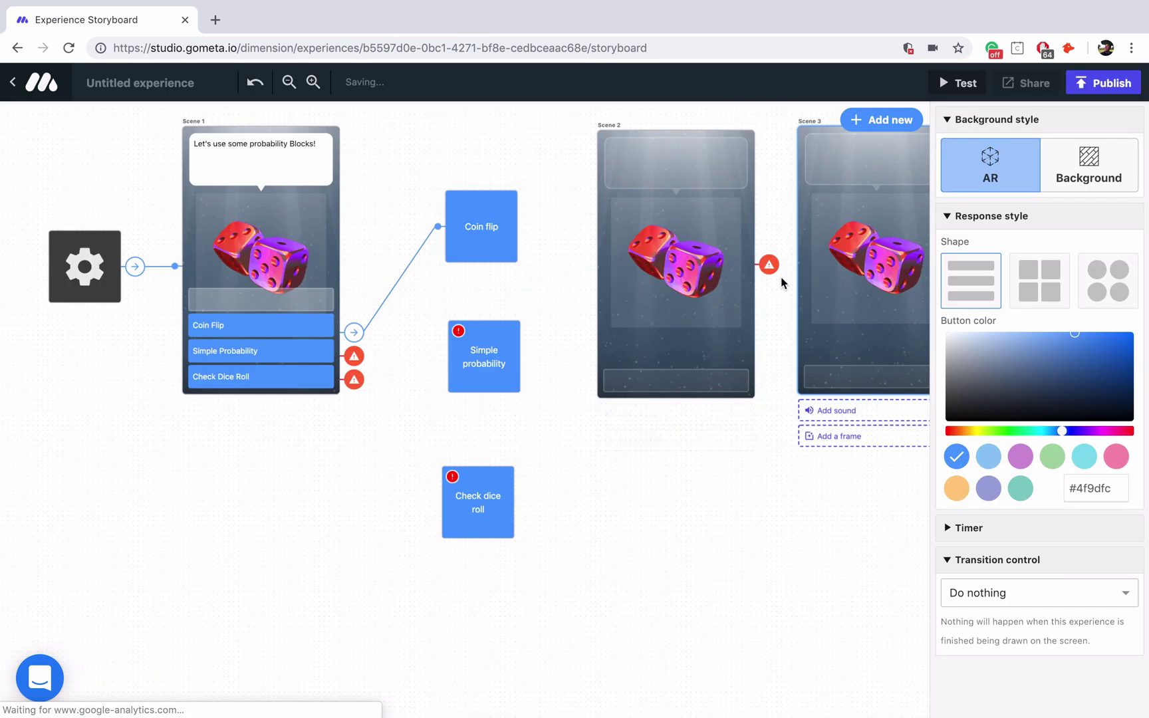
left_click_drag(804, 209, 606, 580)
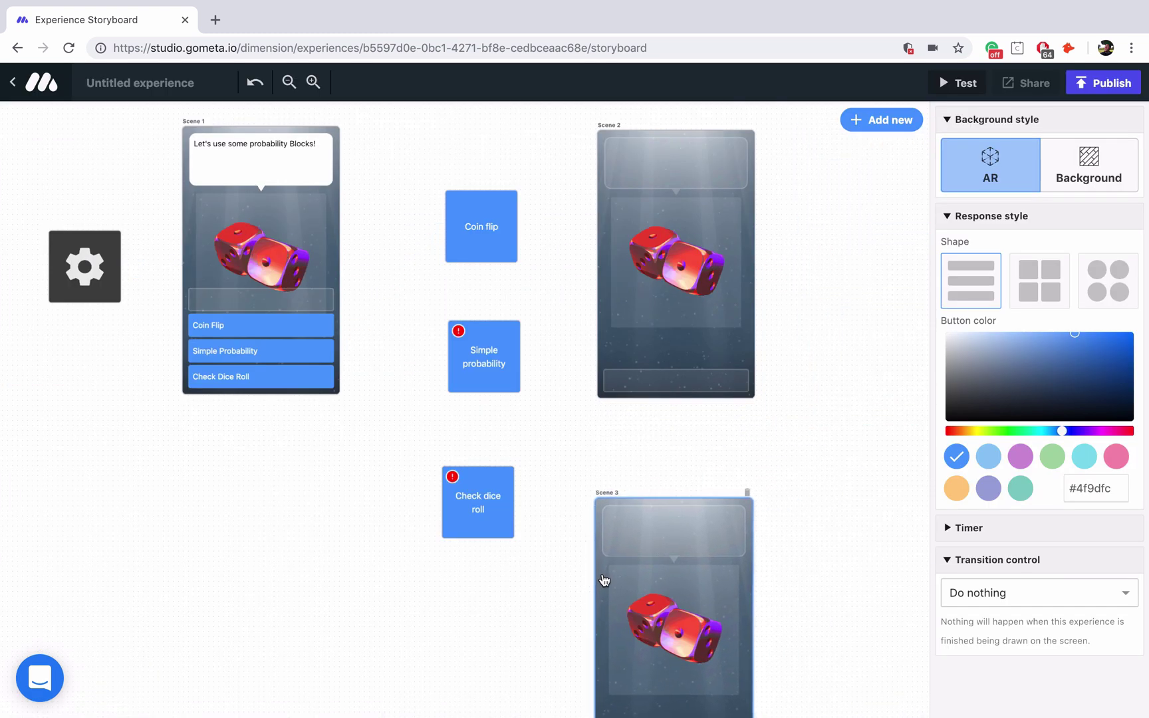
Caption Scene 2's speech bubble "1" and Scene 3's "2".
left_click(676, 178)
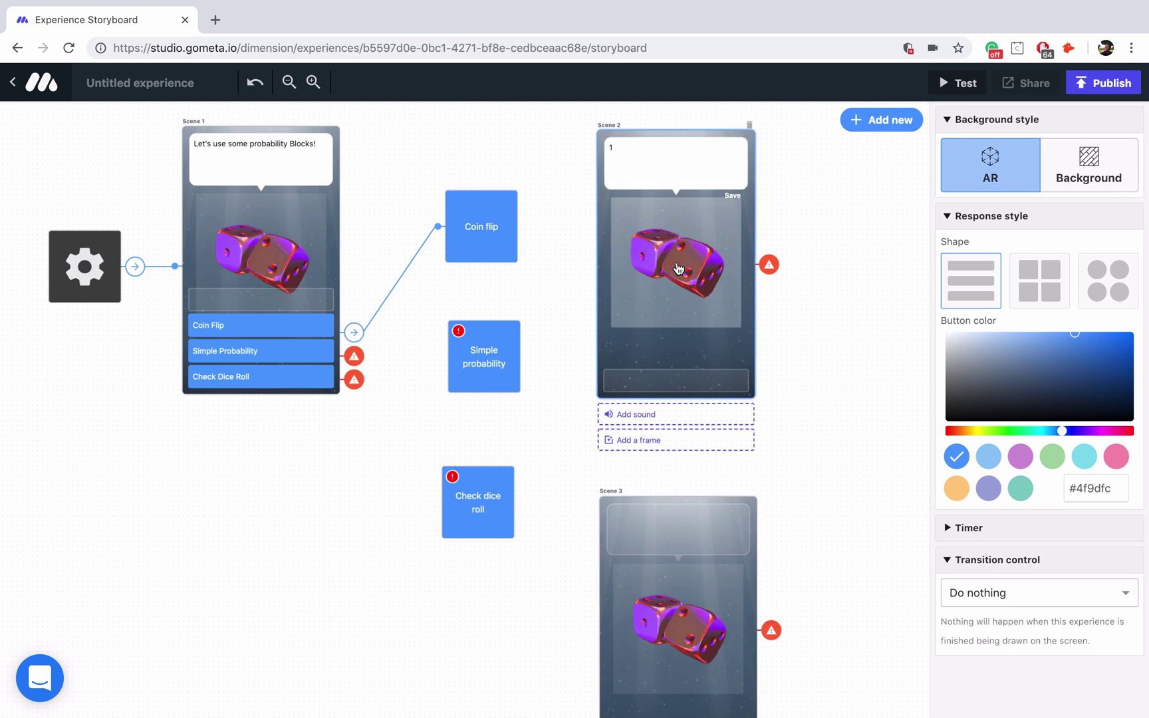
scroll(679, 292, "down", 2)
left_click(659, 442)
type("2")
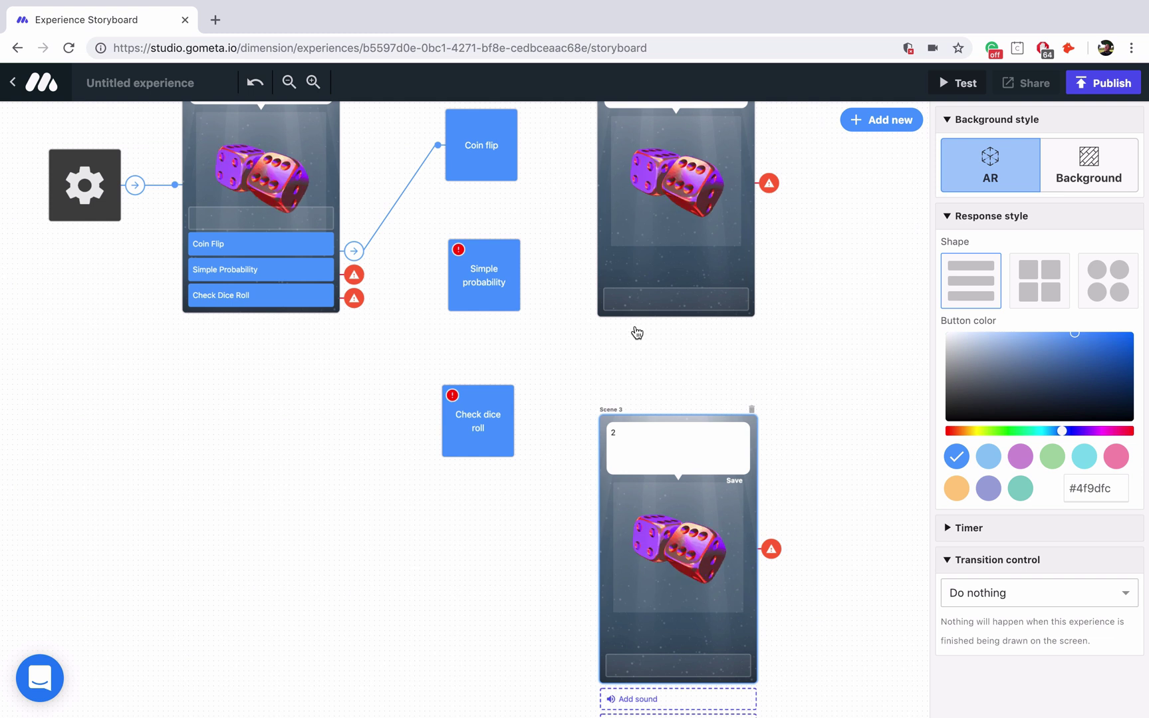
scroll(636, 333, "up", 2)
Route the Coin flip block's heads to Scene 2 and tails to Scene 3.
left_click(505, 234)
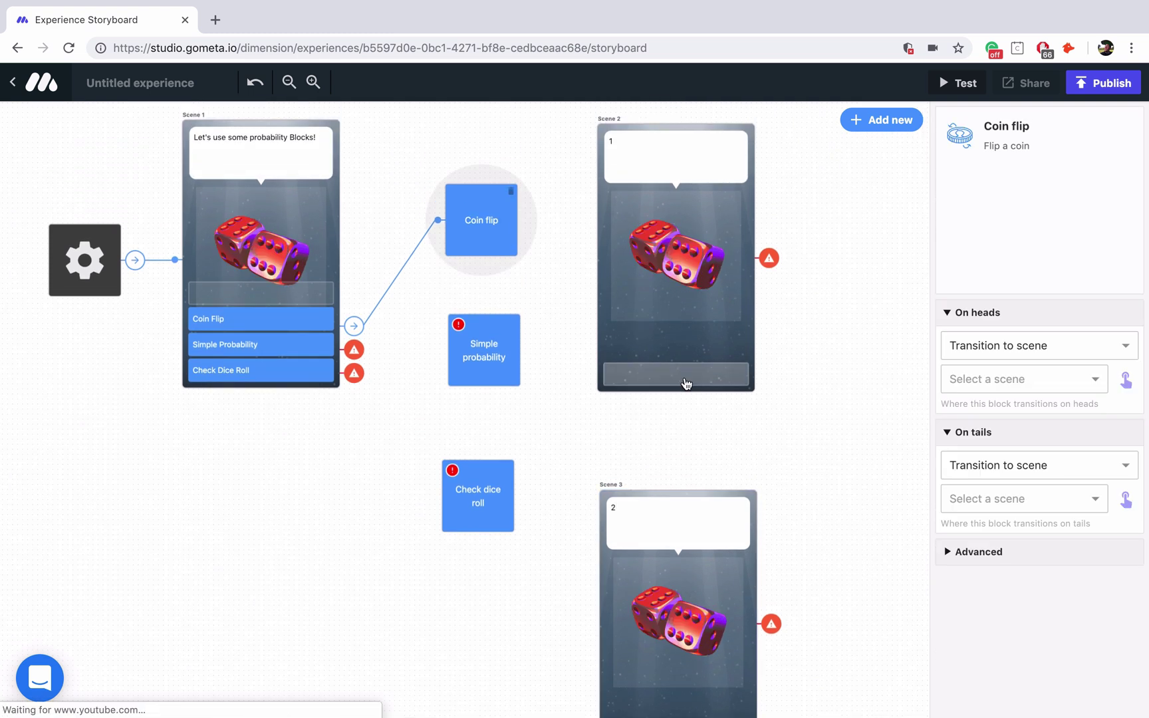
left_click(1126, 379)
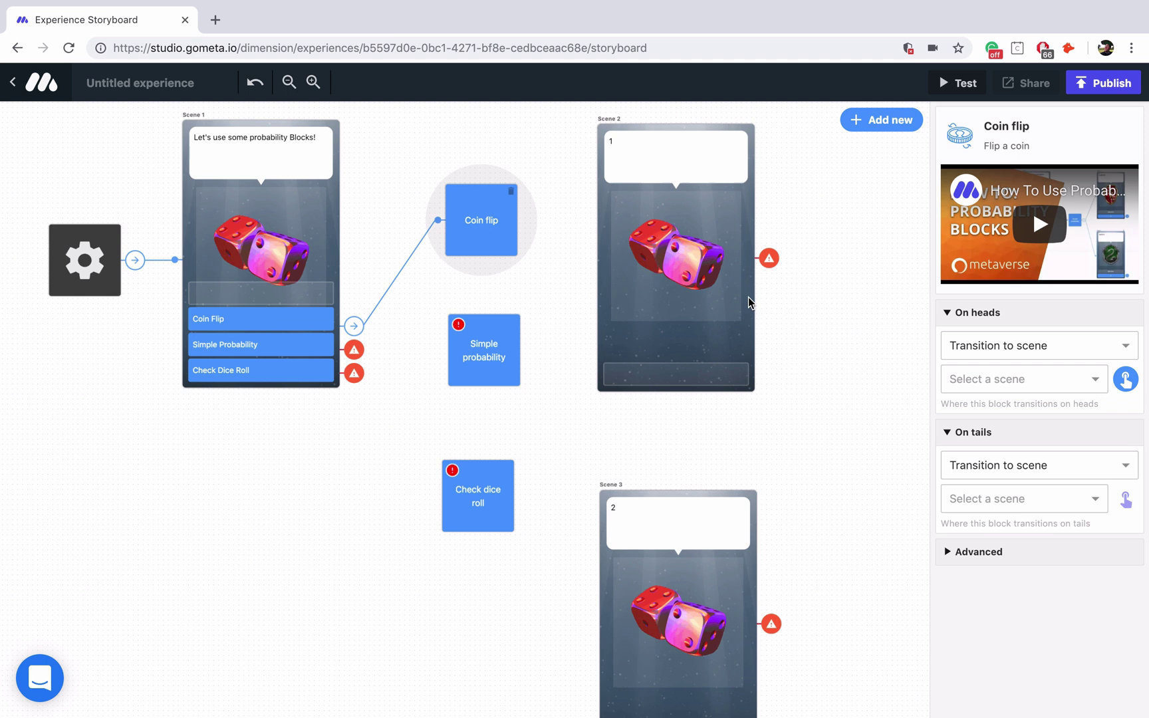
left_click(735, 304)
left_click(1126, 499)
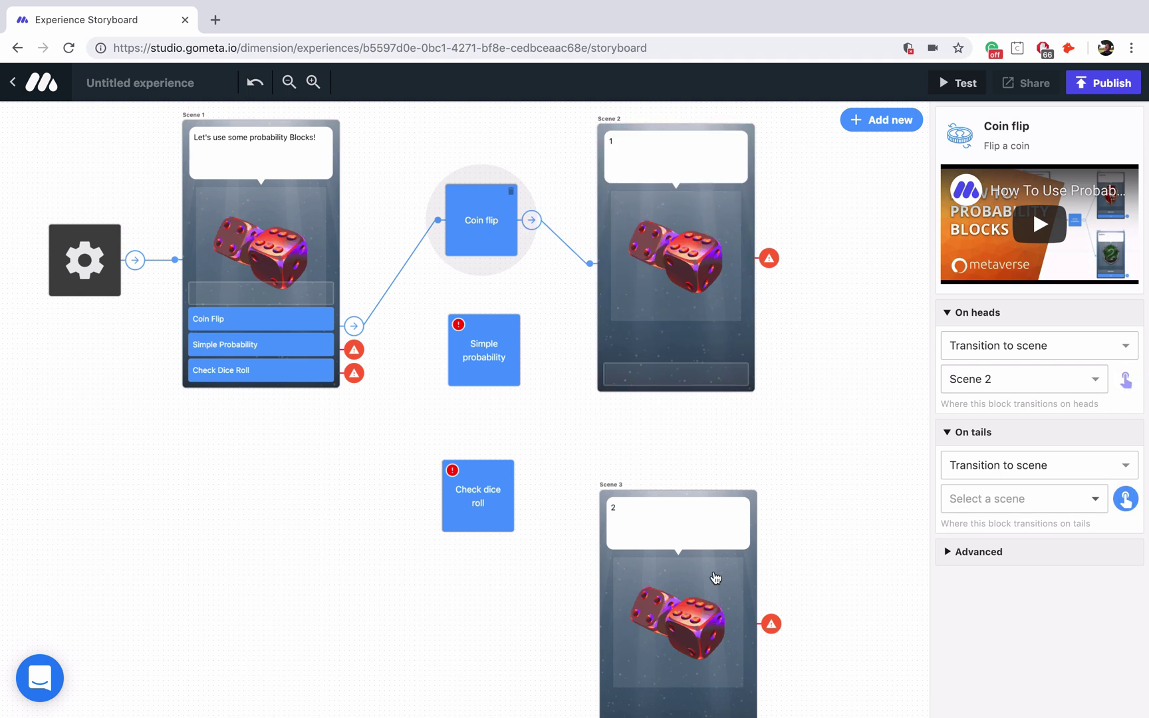
left_click(706, 578)
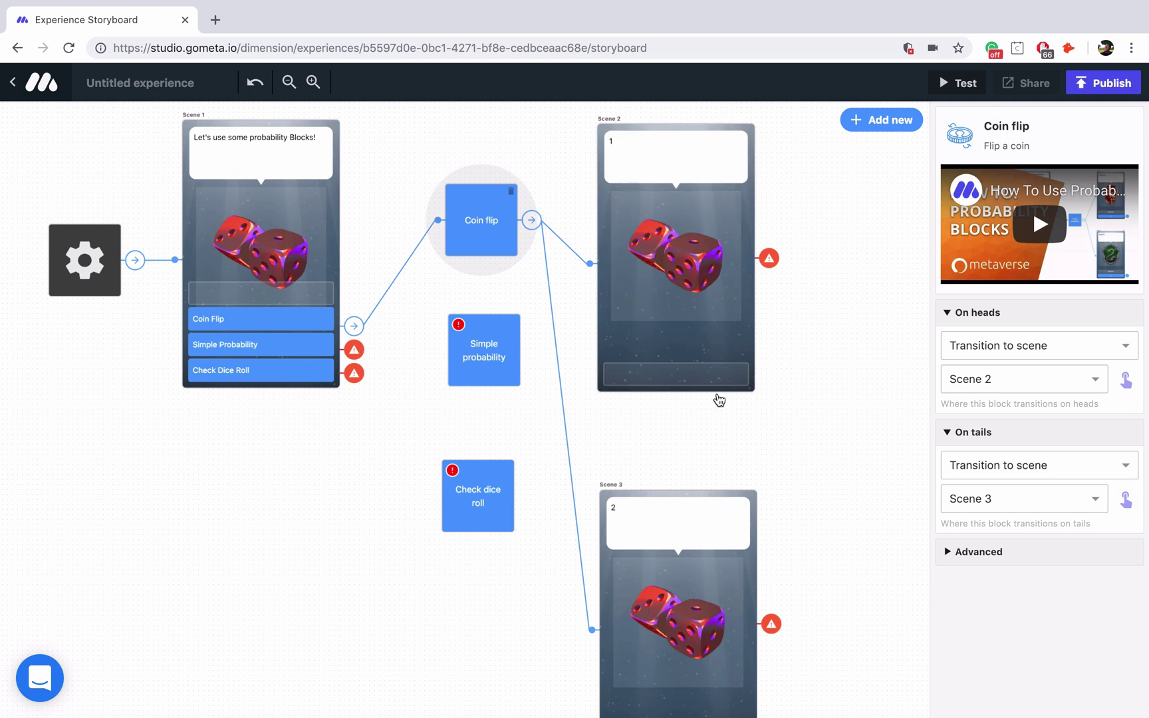
Add a "Back to menu" button to both Scene 2 and Scene 3.
left_click(719, 387)
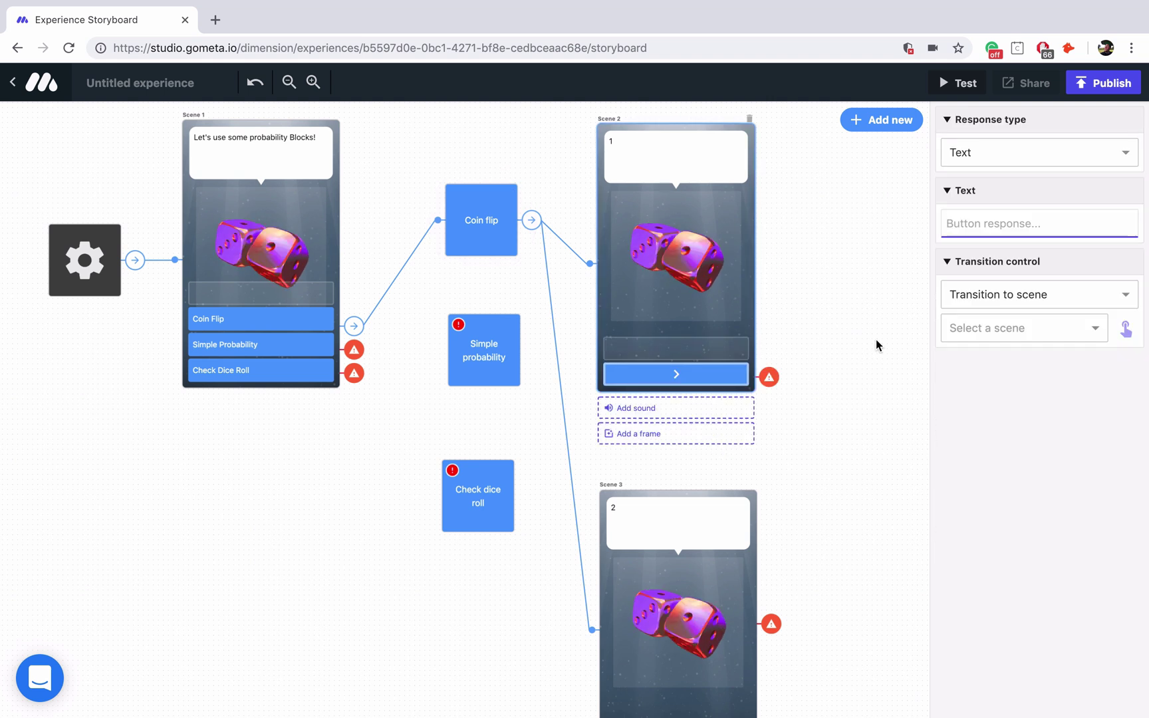
type("Back to menu")
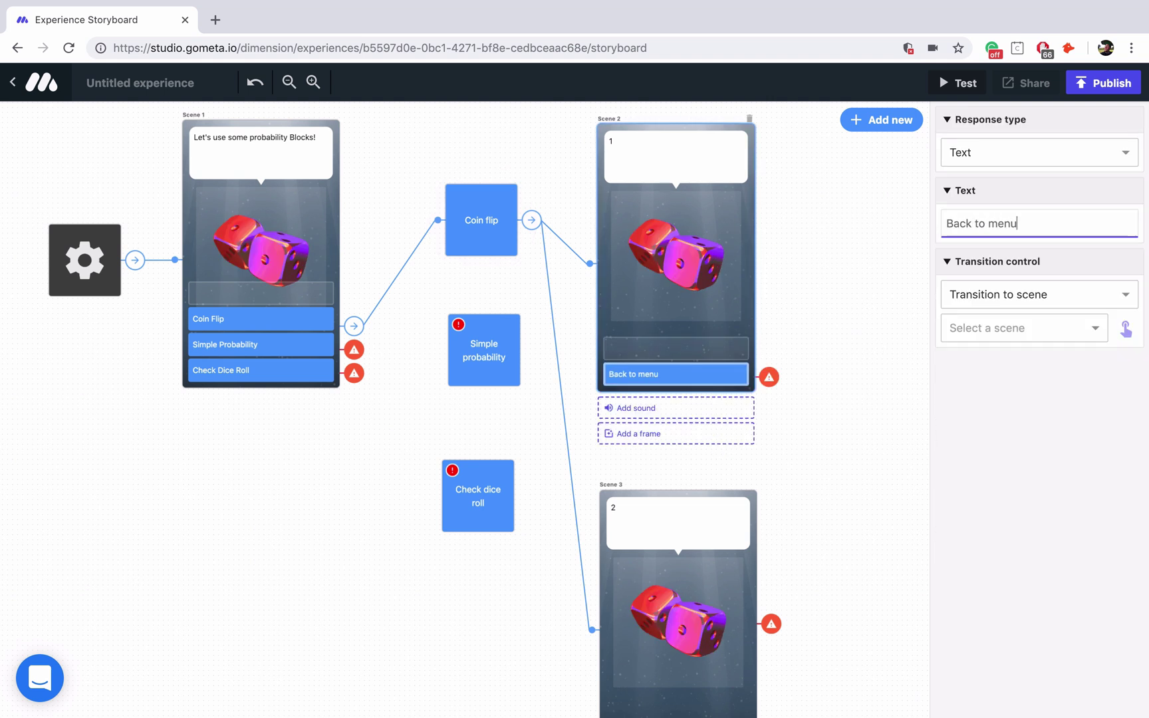
scroll(825, 538, "down", 3)
left_click(716, 657)
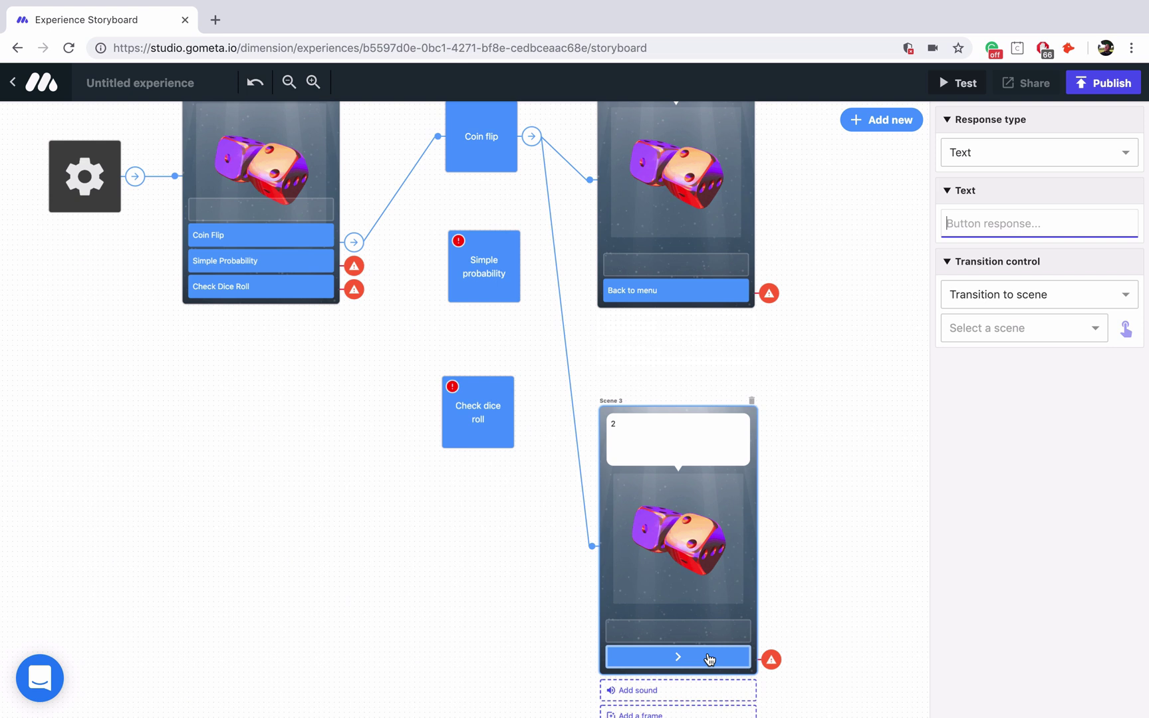
type("Back to menu")
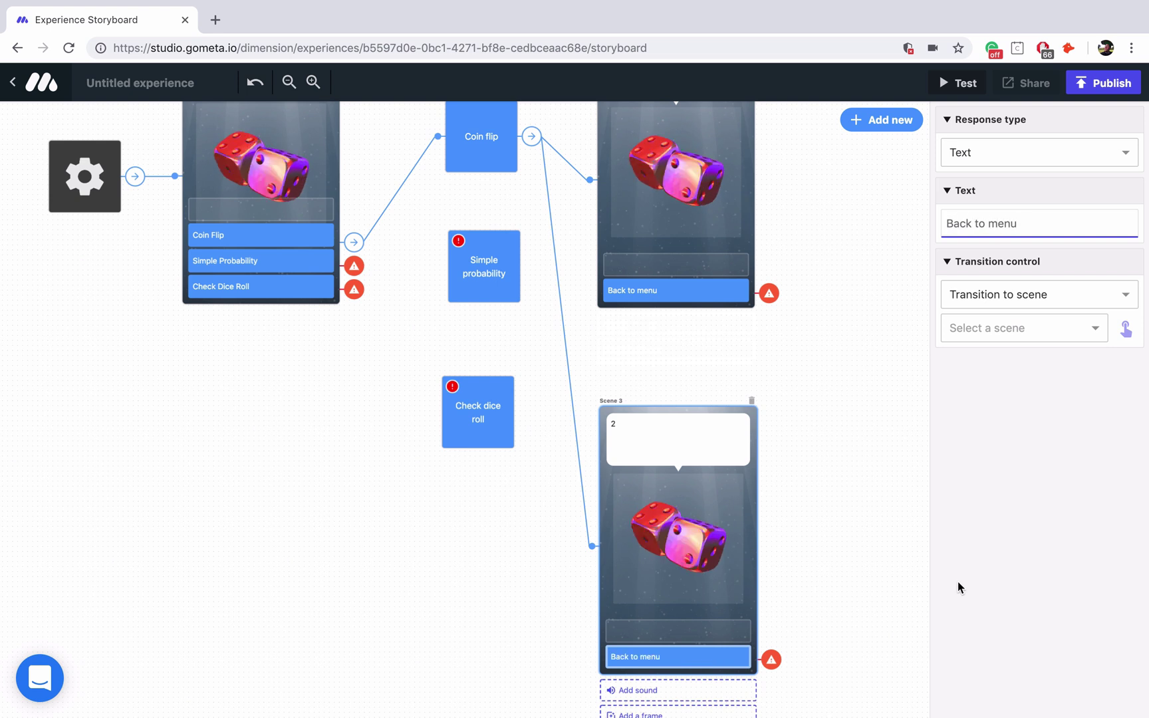
Point both Back to menu buttons at Scene 1.
left_click(1126, 329)
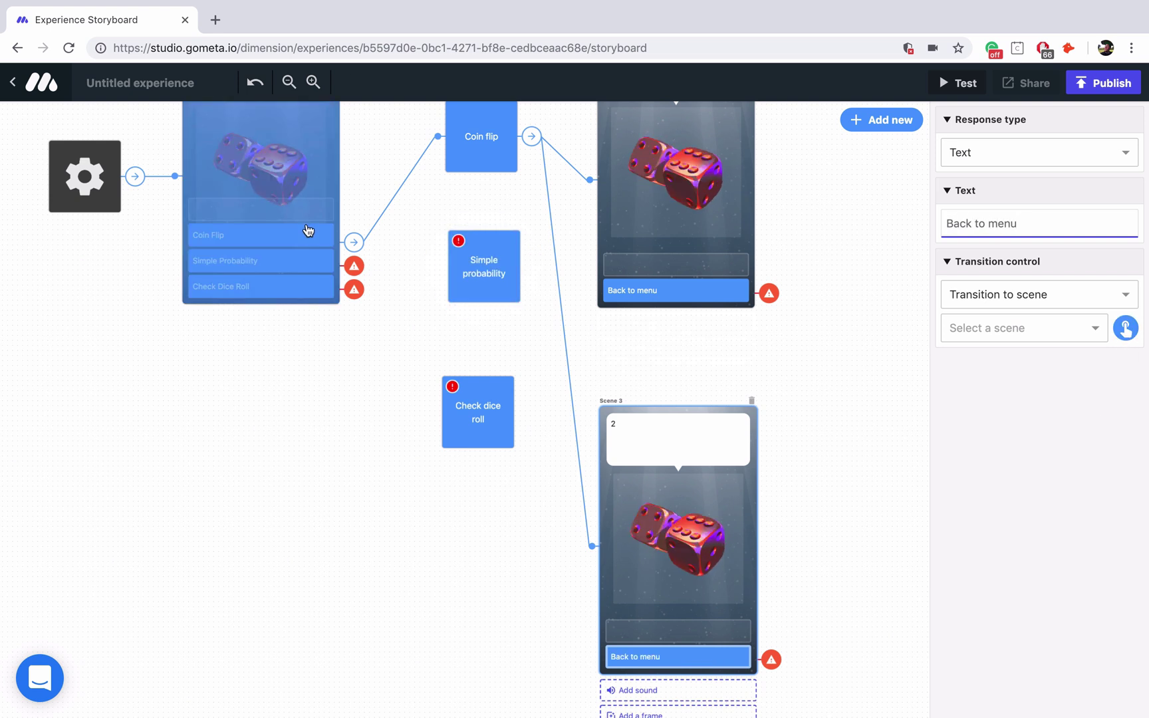
left_click(302, 233)
left_click(625, 290)
left_click(1126, 329)
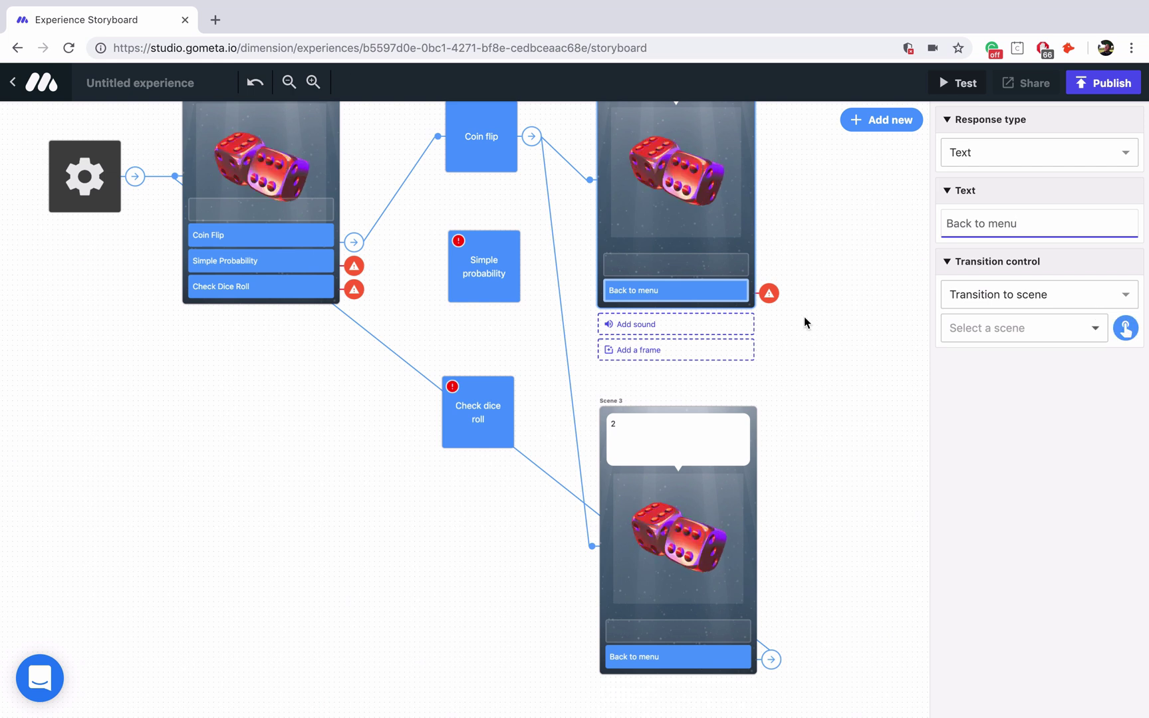
left_click(314, 211)
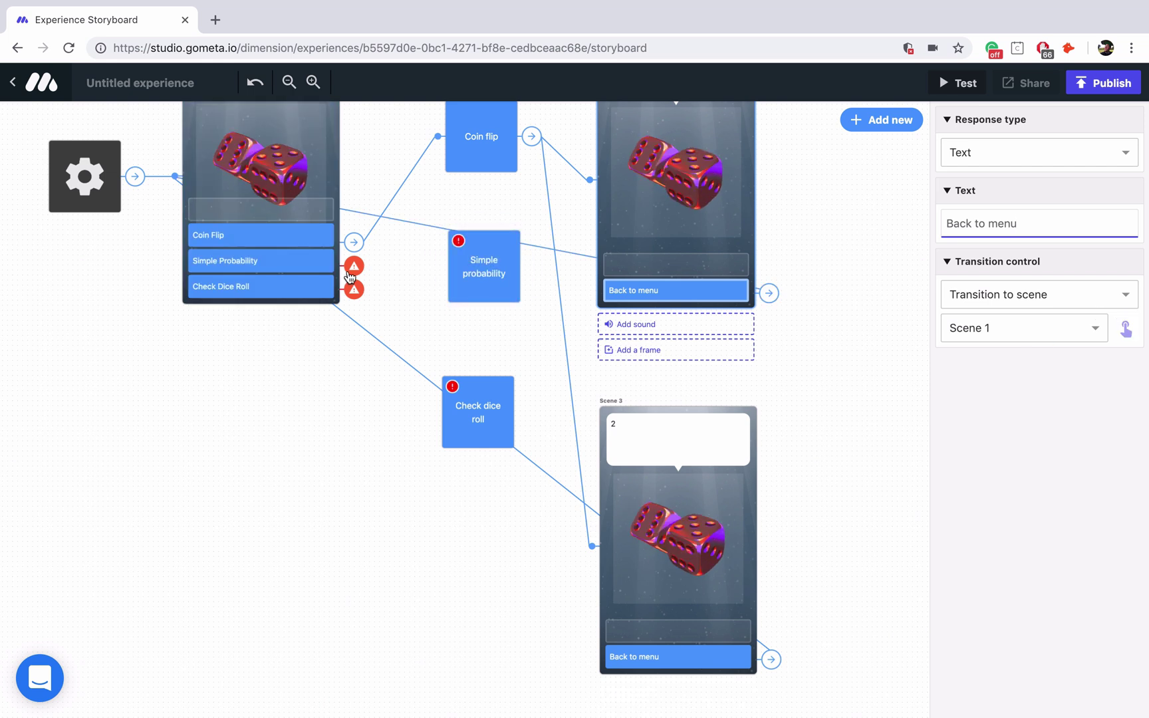
Nudge the Simple probability block lower and link Scene 1's Simple Probability button to it.
left_click(480, 311)
left_click_drag(481, 283, 480, 310)
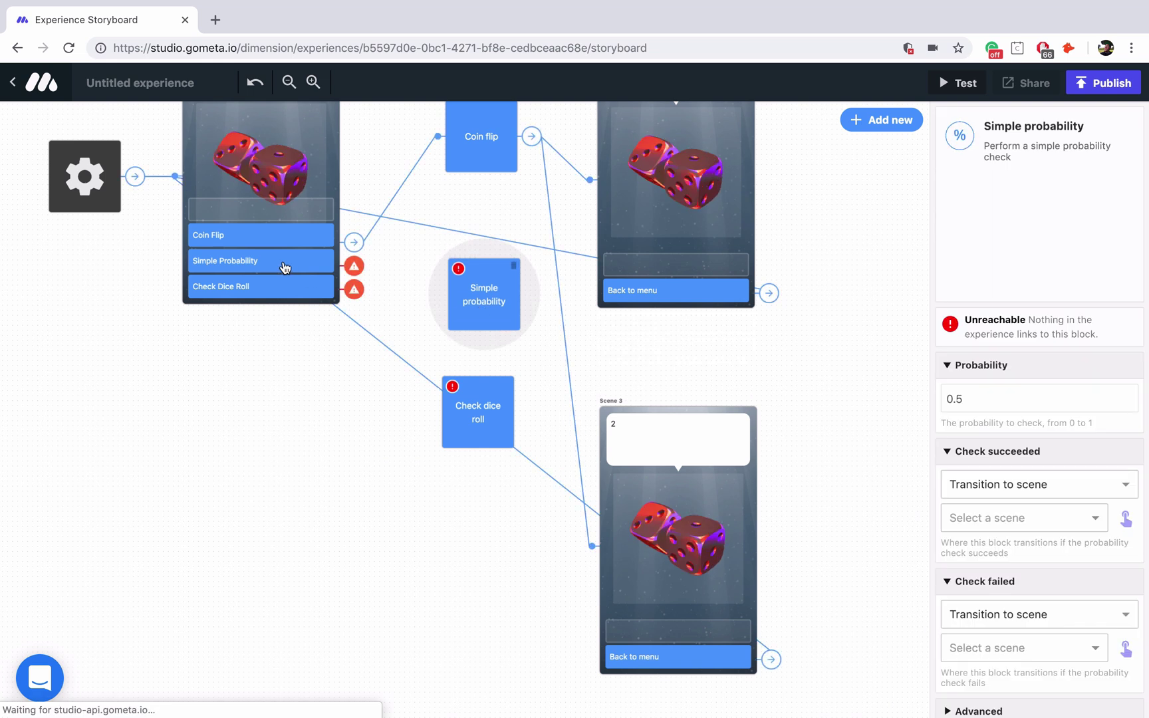
left_click(261, 260)
left_click(1126, 328)
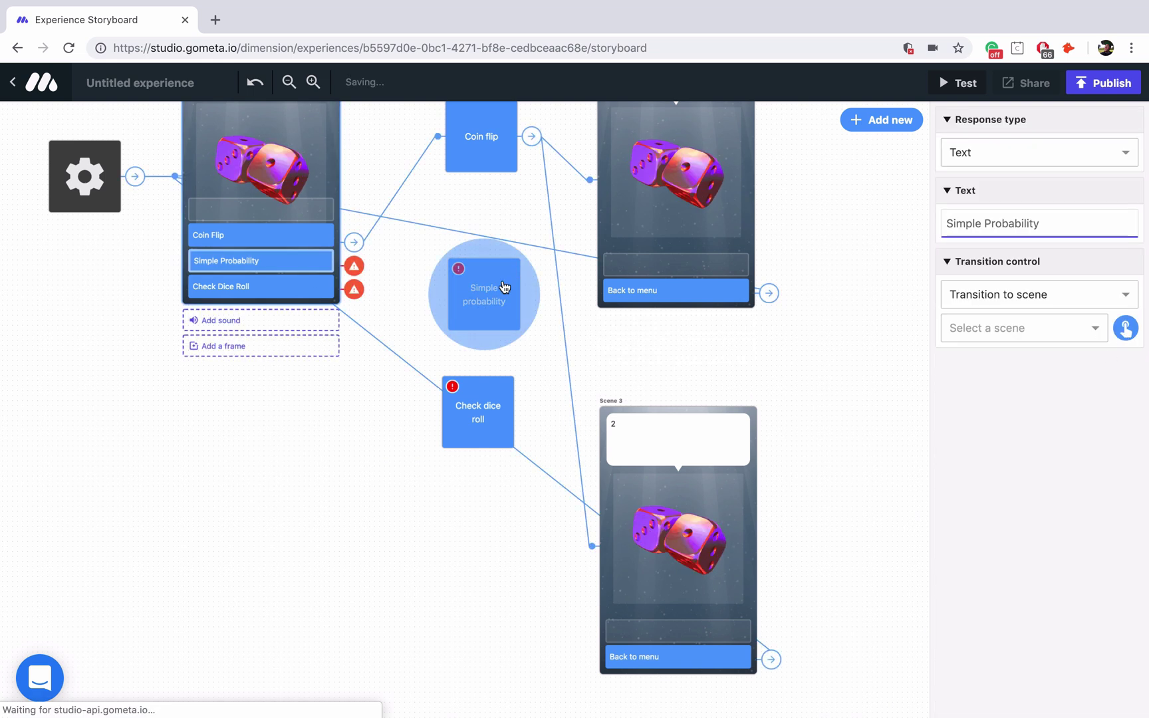
left_click(487, 306)
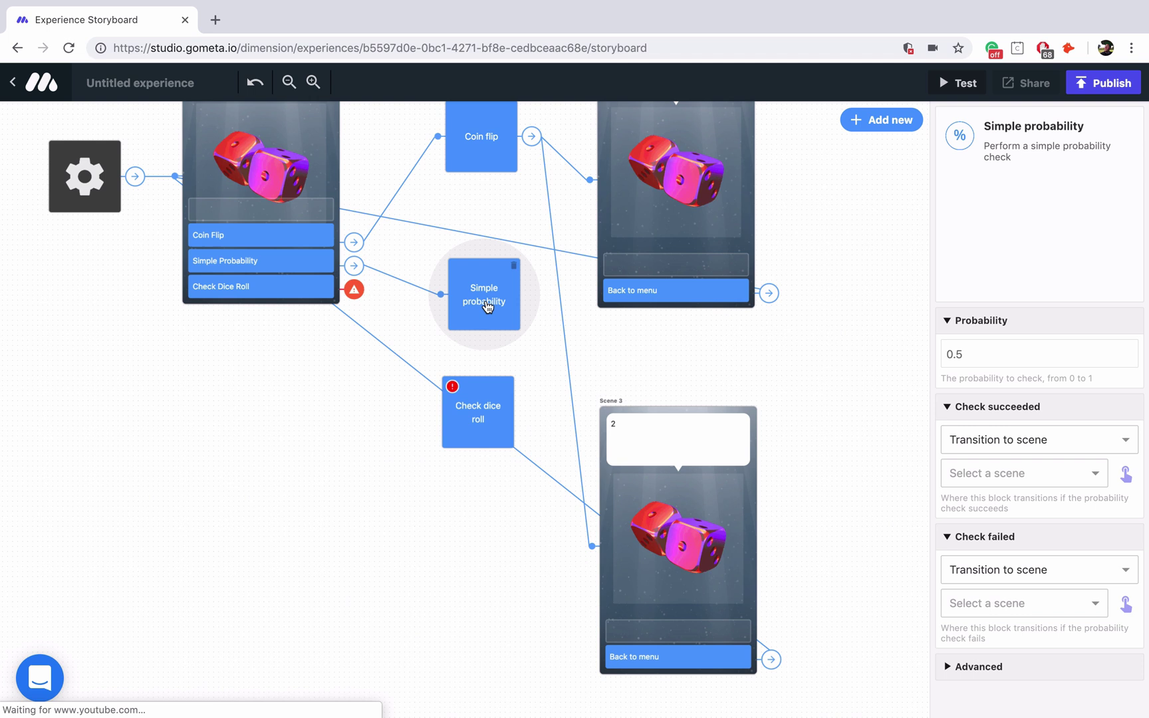
scroll(491, 304, "up", 2)
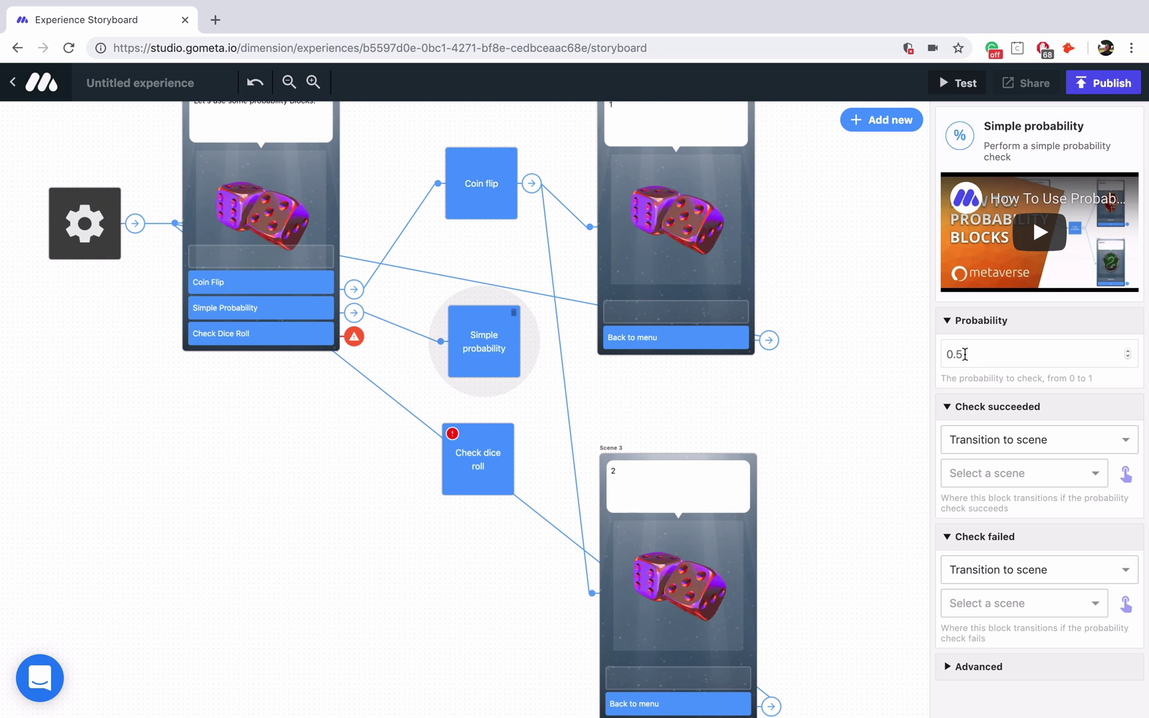
Set the probability to 0.25, success to Scene 2 and failure to Scene 3.
left_click_drag(965, 355, 944, 356)
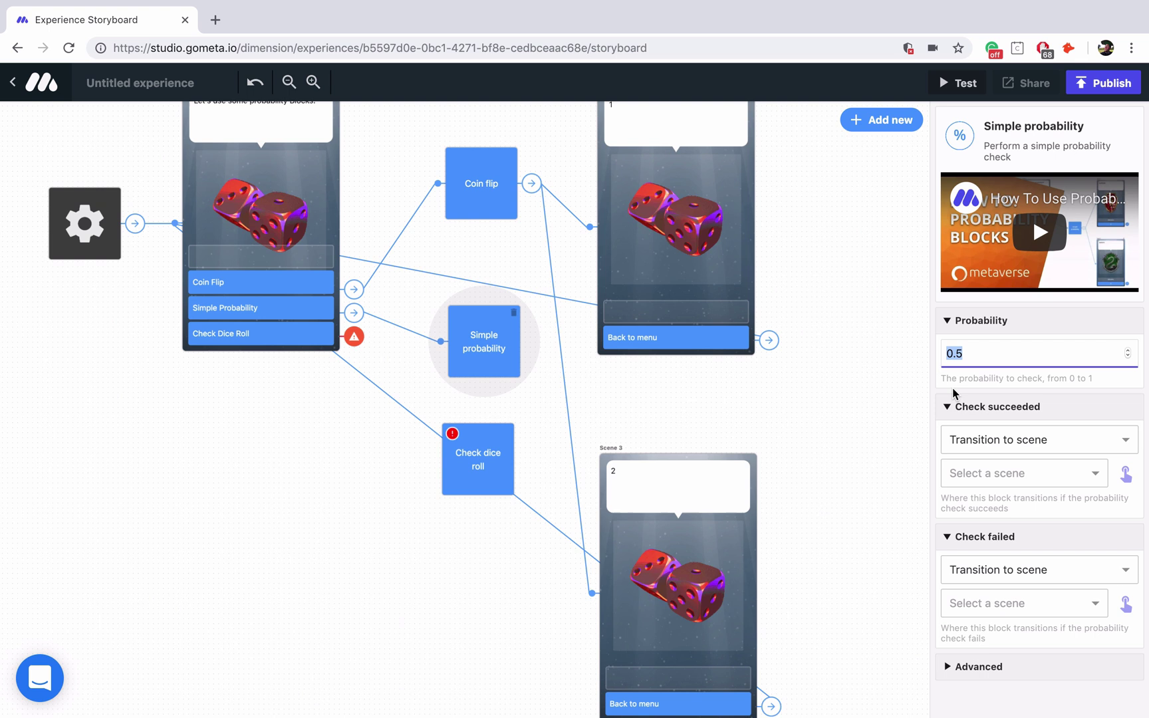
type("0")
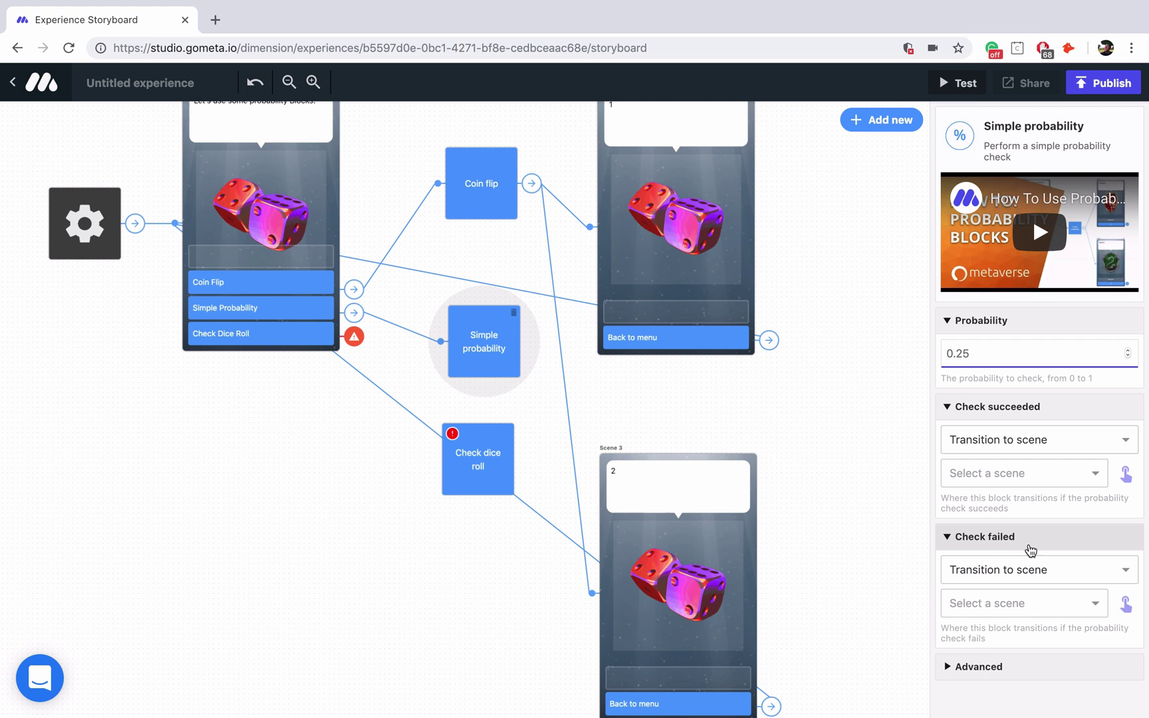
left_click(1126, 473)
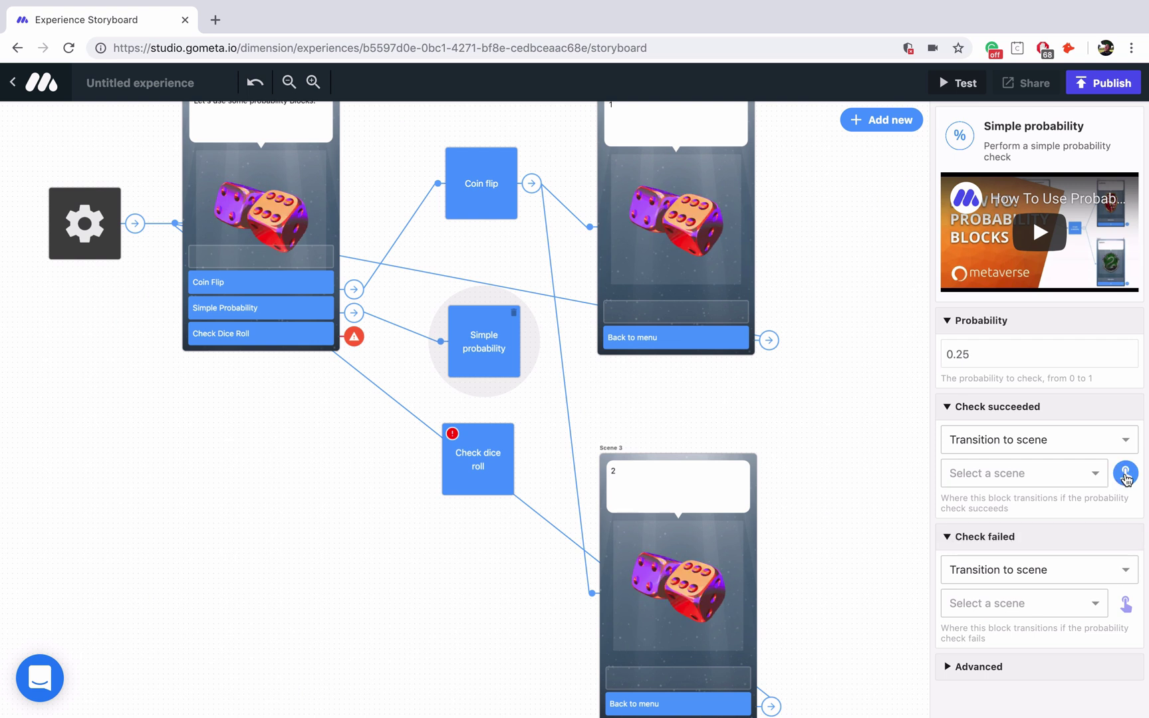
left_click(707, 267)
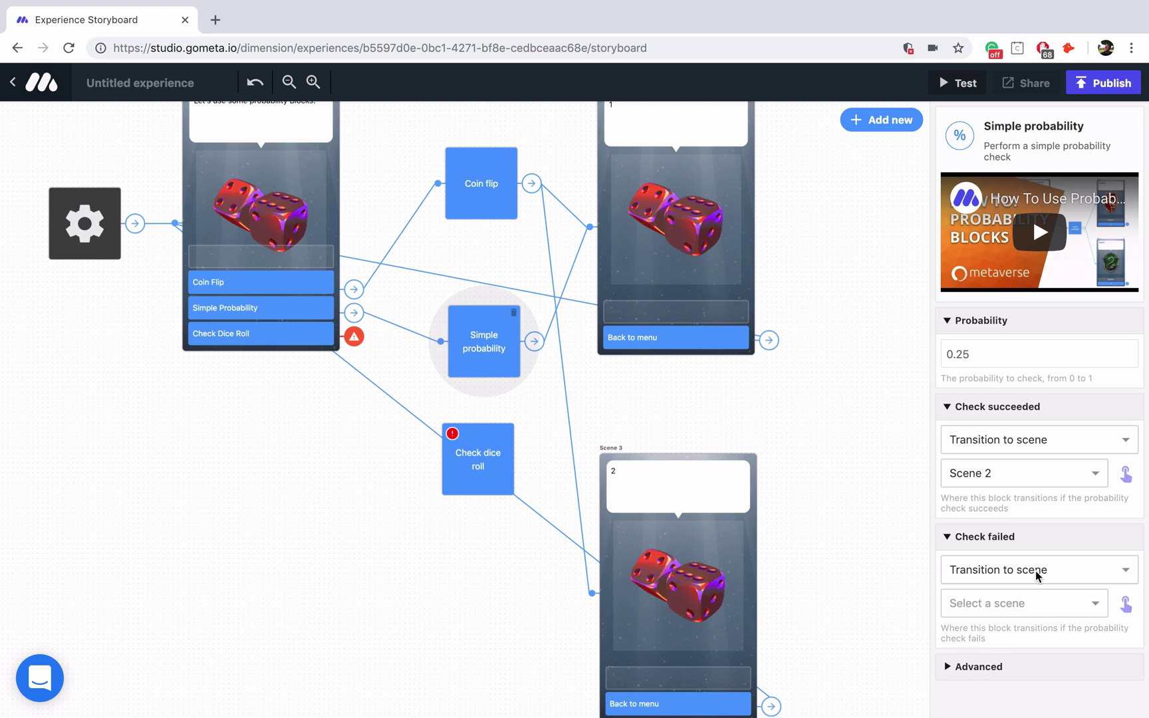
left_click(1125, 605)
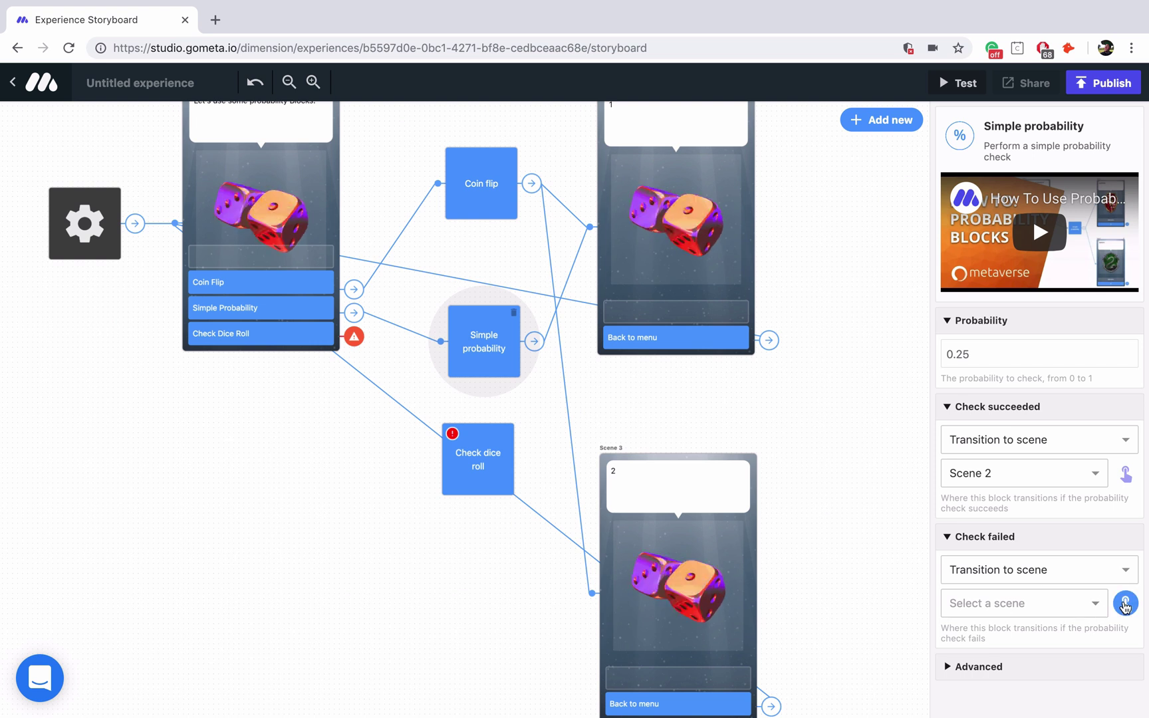
left_click(717, 554)
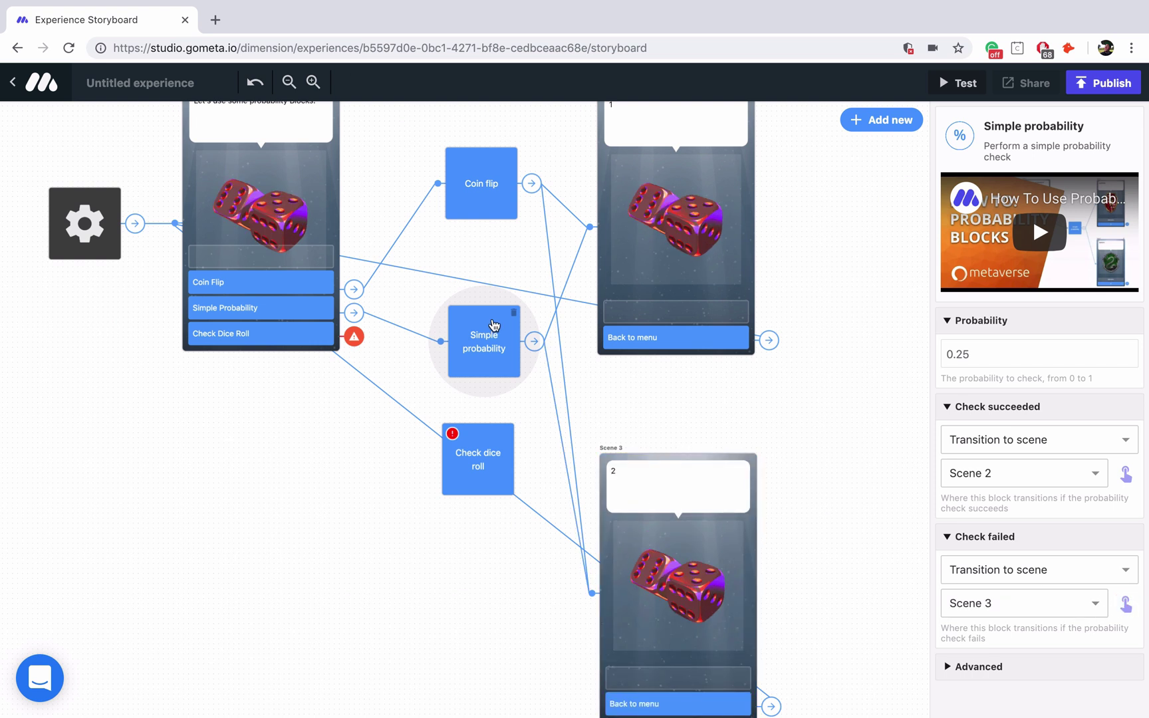
Reposition the Simple probability block, review Coin flip's settings, and recheck the 0.25 value.
left_click_drag(490, 325, 493, 304)
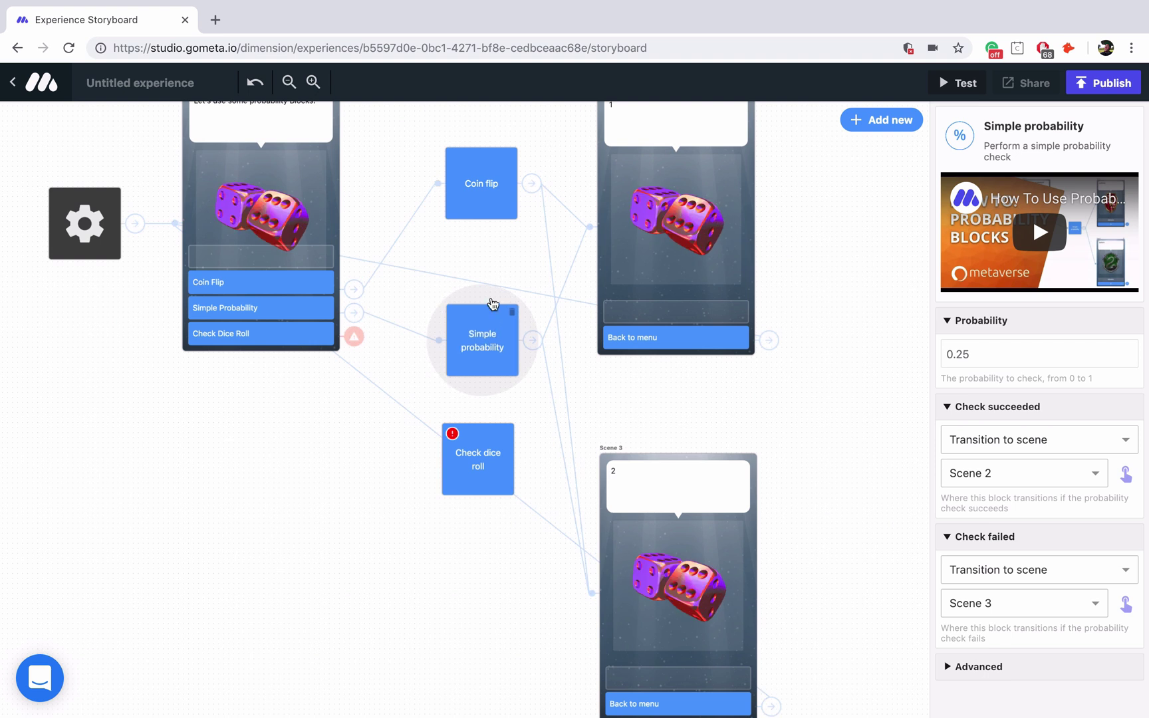
left_click(486, 192)
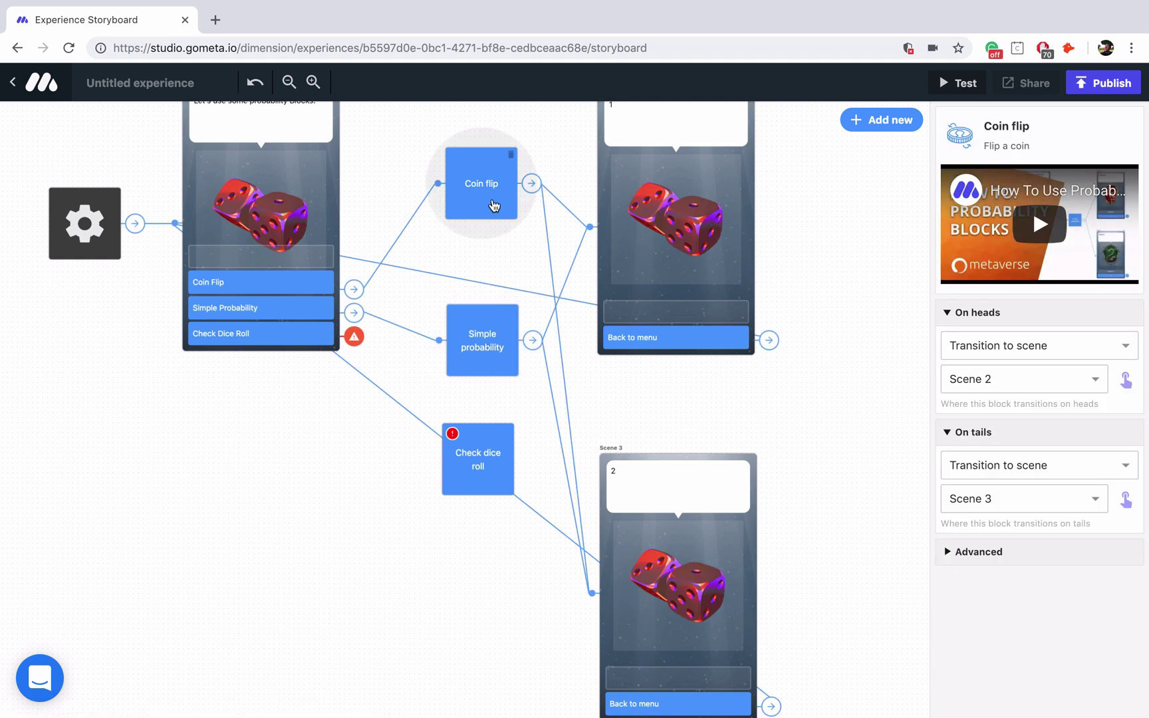
left_click(499, 340)
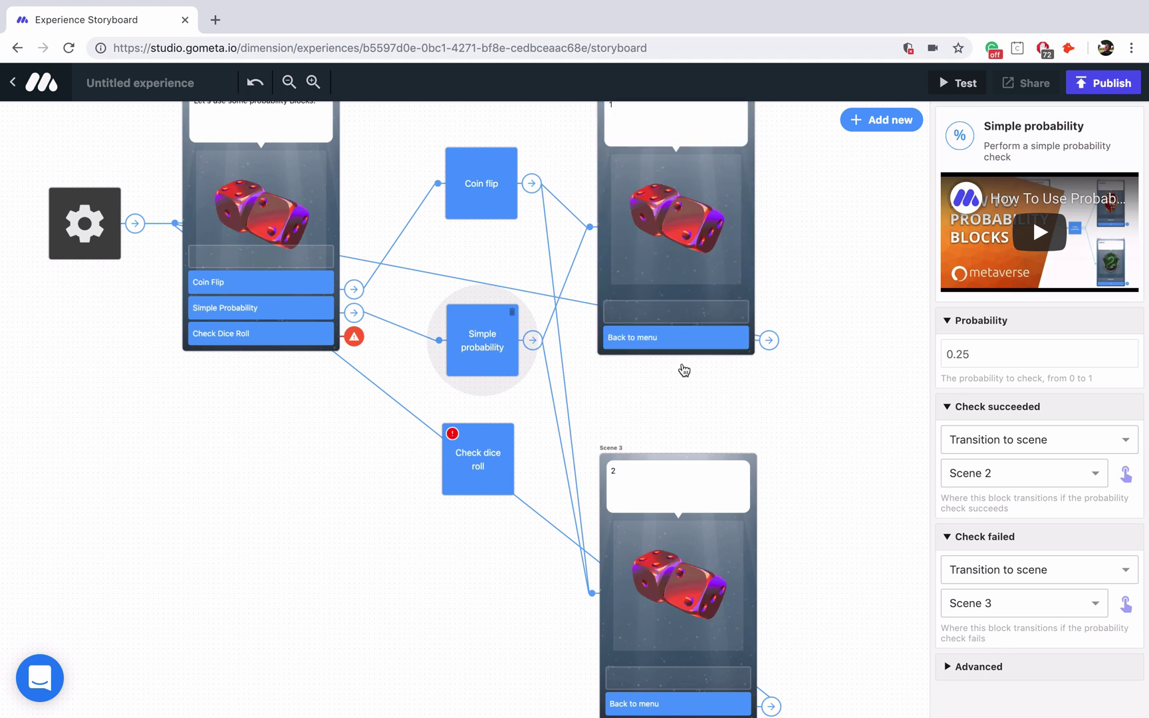
left_click_drag(992, 353, 957, 354)
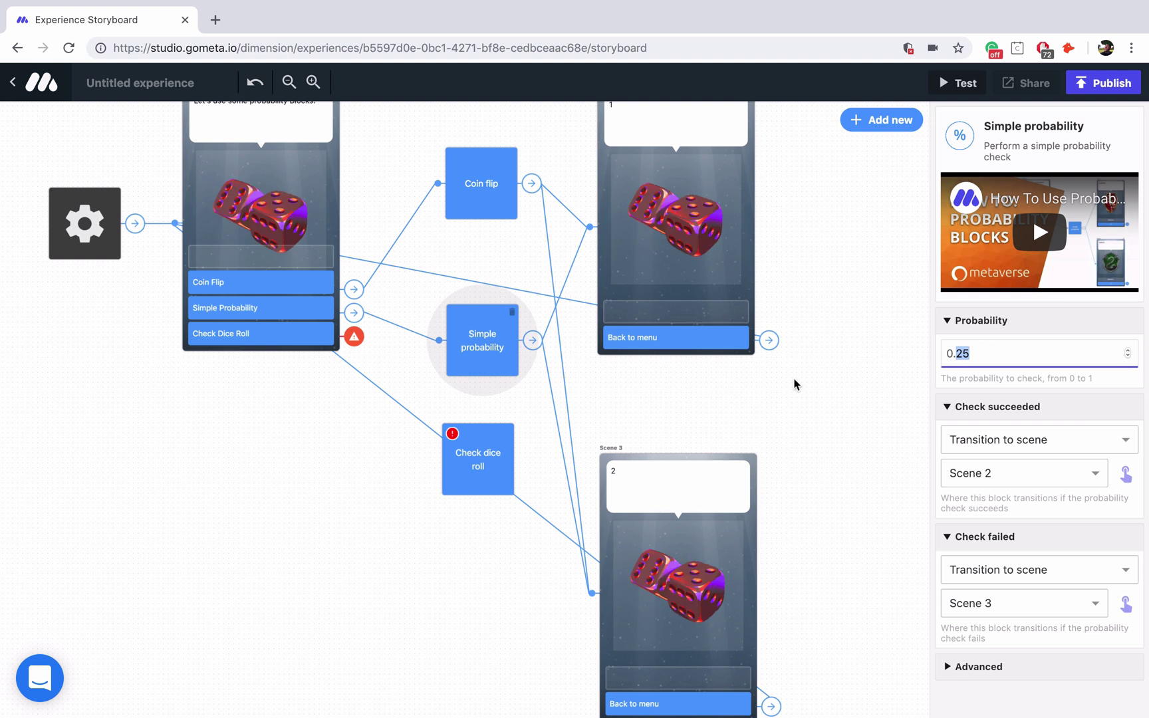
Link Scene 1's Check Dice Roll button to the Check dice roll block and move the block lower.
left_click(293, 334)
left_click(1131, 332)
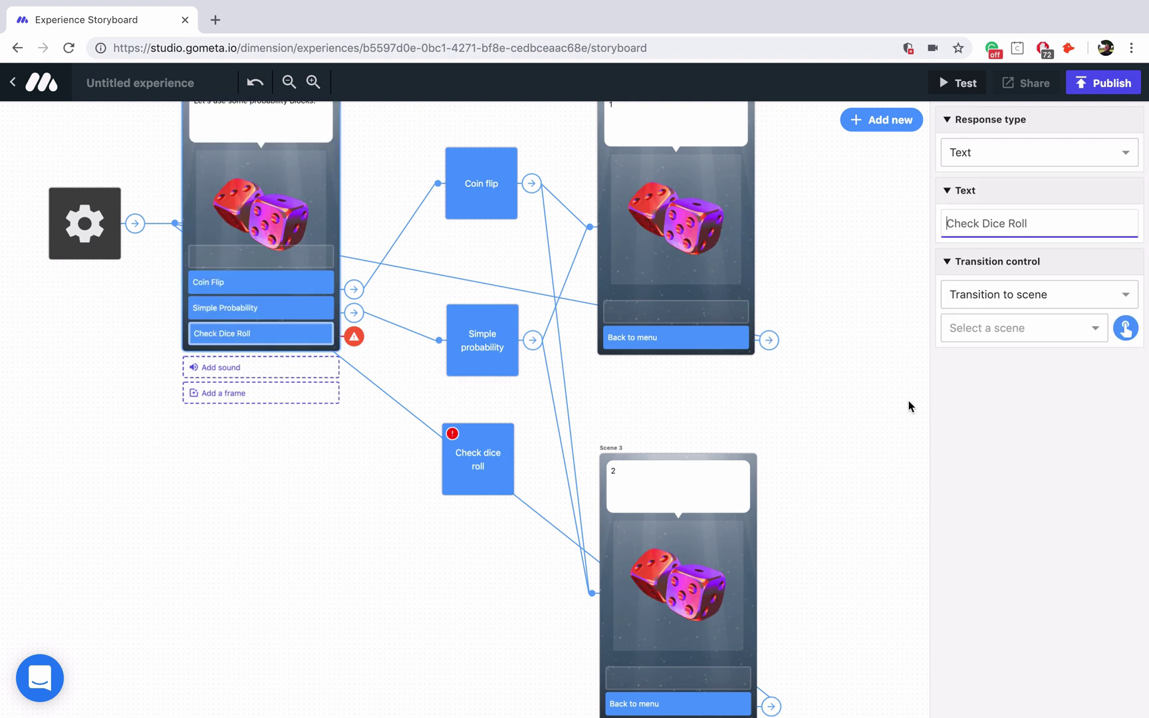
left_click(515, 474)
left_click_drag(496, 469, 487, 564)
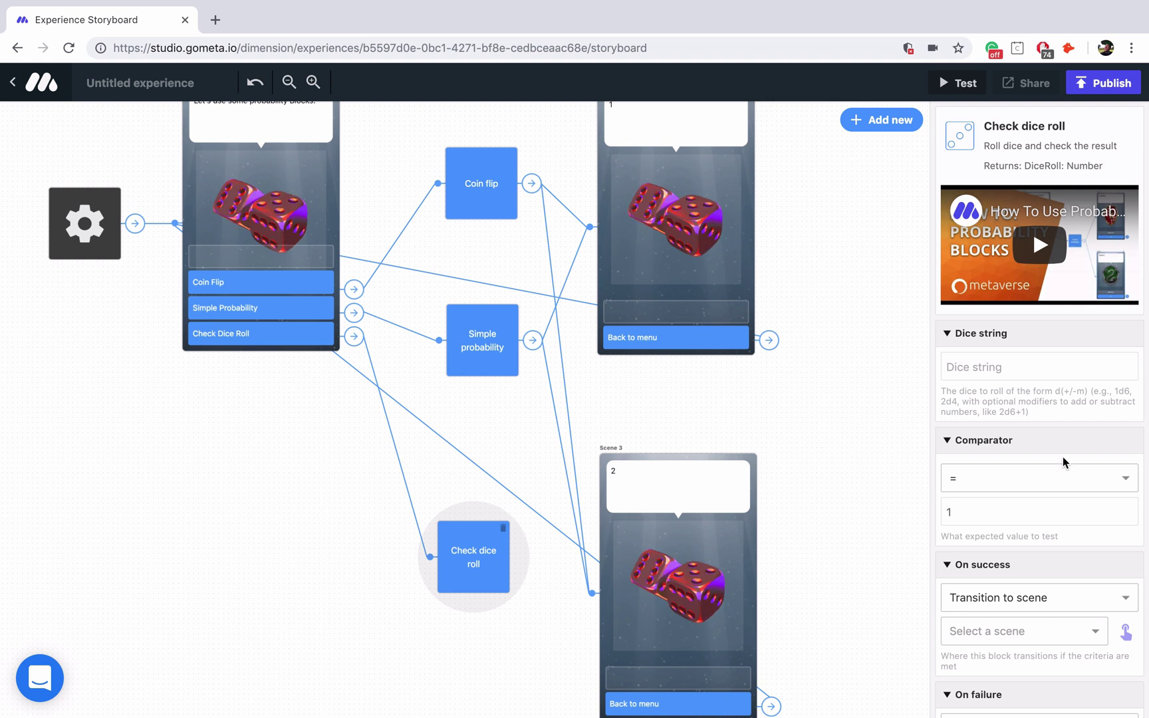
Change the block's dice string from 1d6 to 3d5.
scroll(1062, 457, "down", 1)
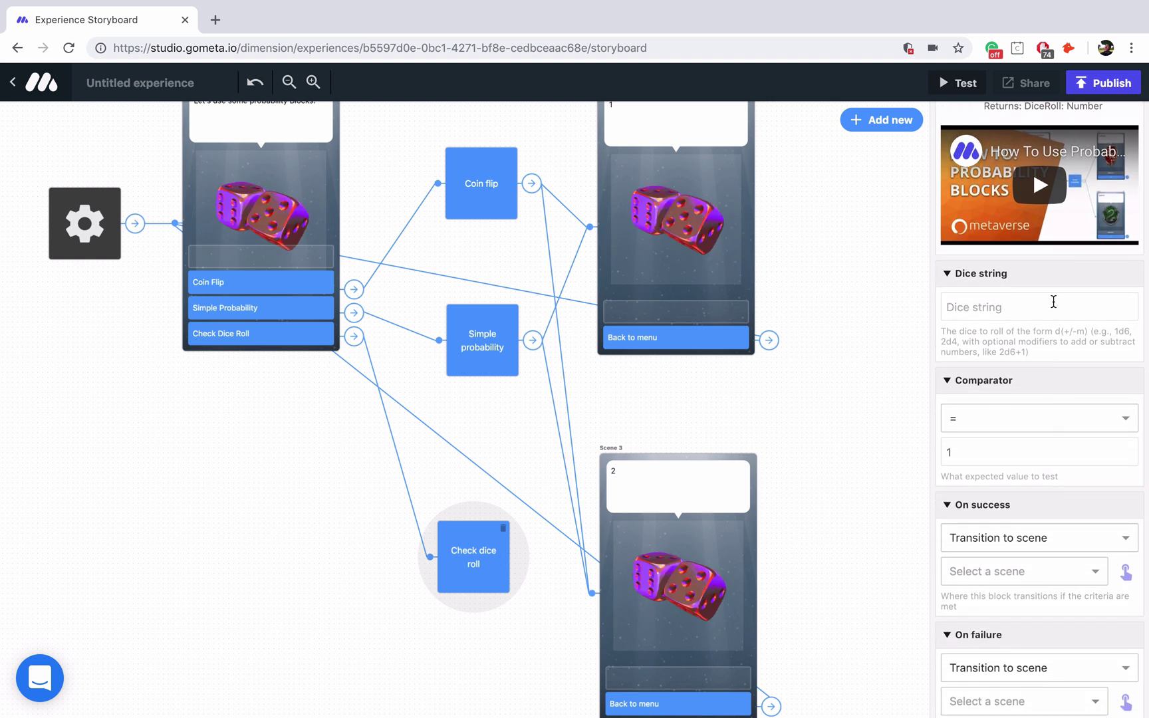
left_click(1054, 302)
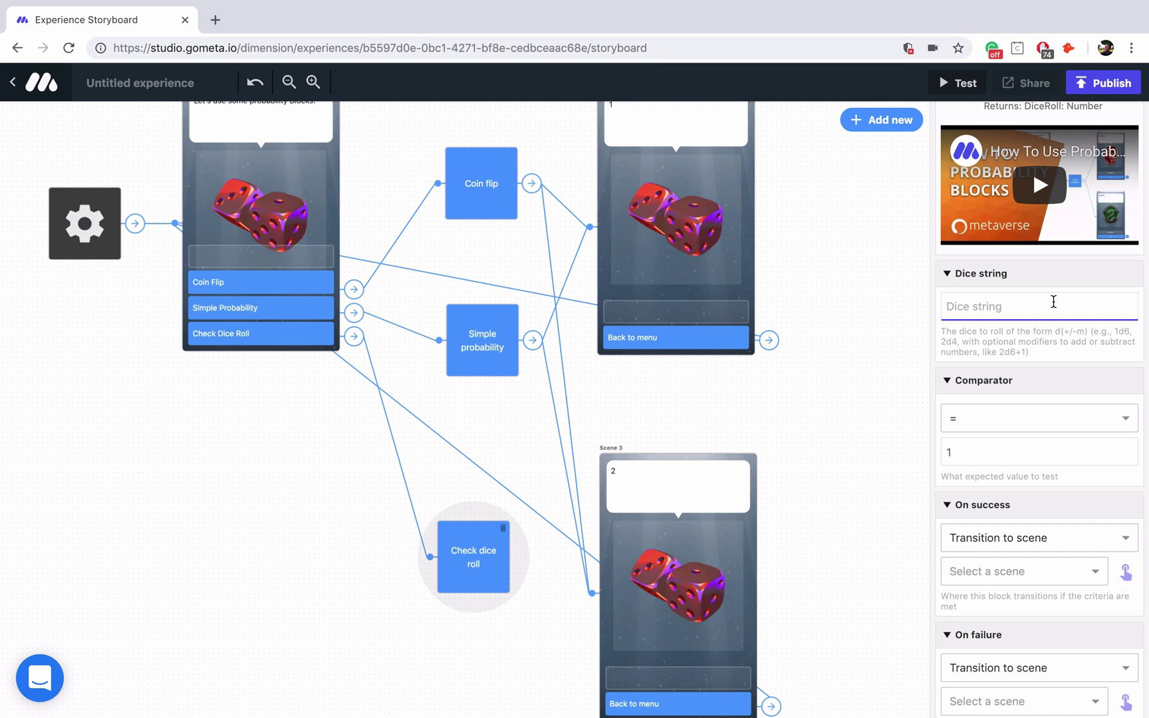
type("1d6")
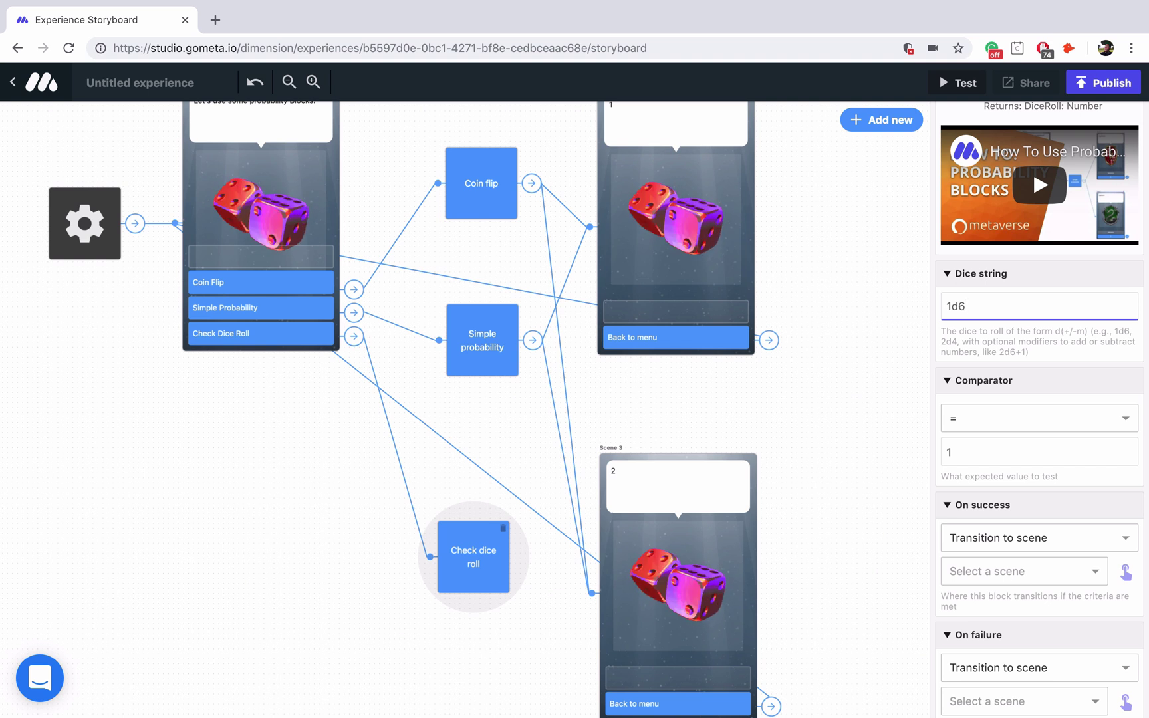
key("BackSpace")
key("BackSpace")
key("BackSpace")
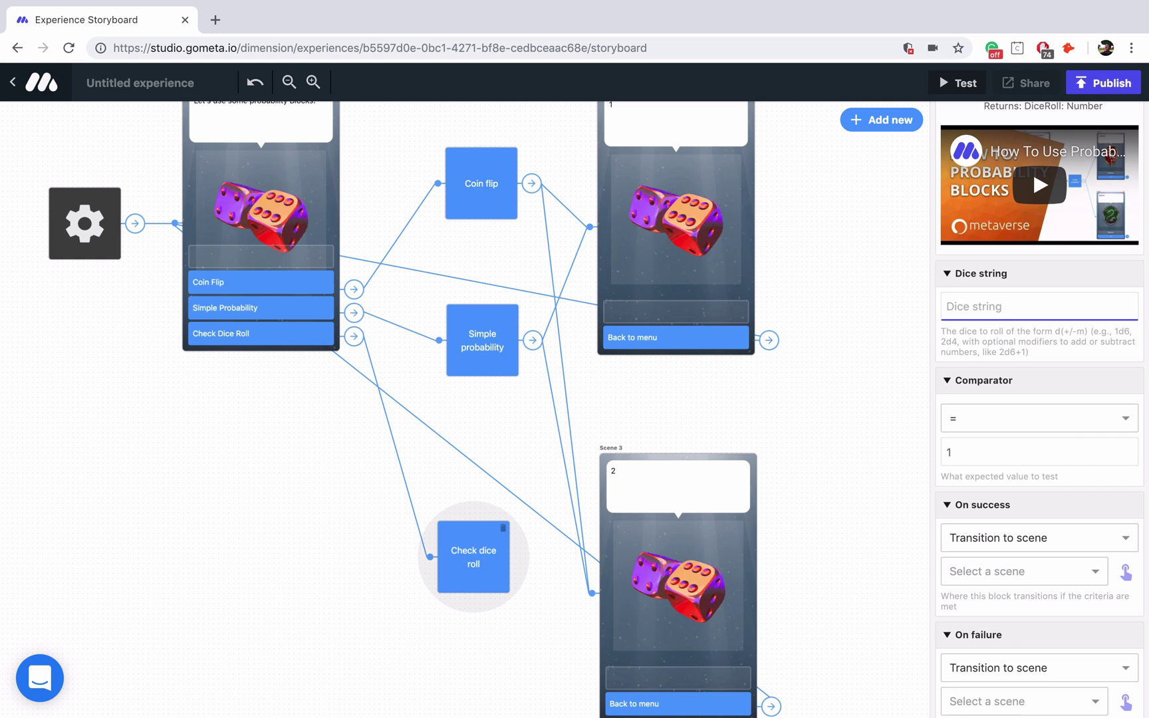
type("3d5")
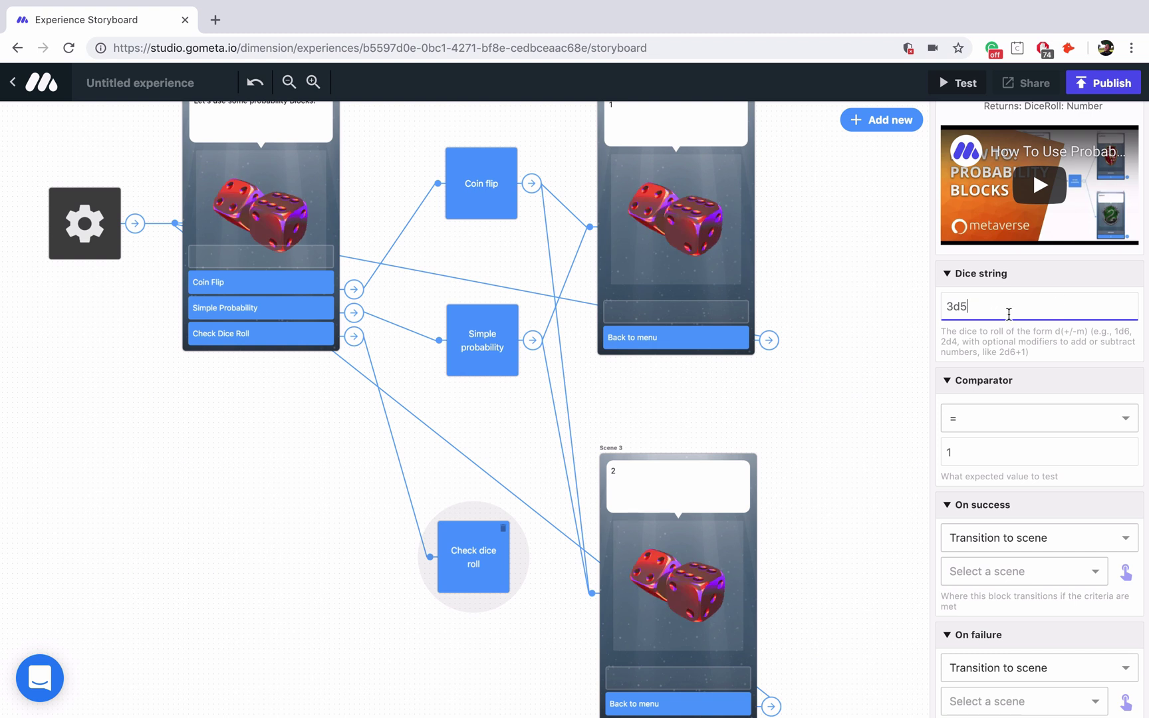
Set the Check dice roll comparator to ≥ with an expected value of 7.
scroll(991, 320, "down", 1)
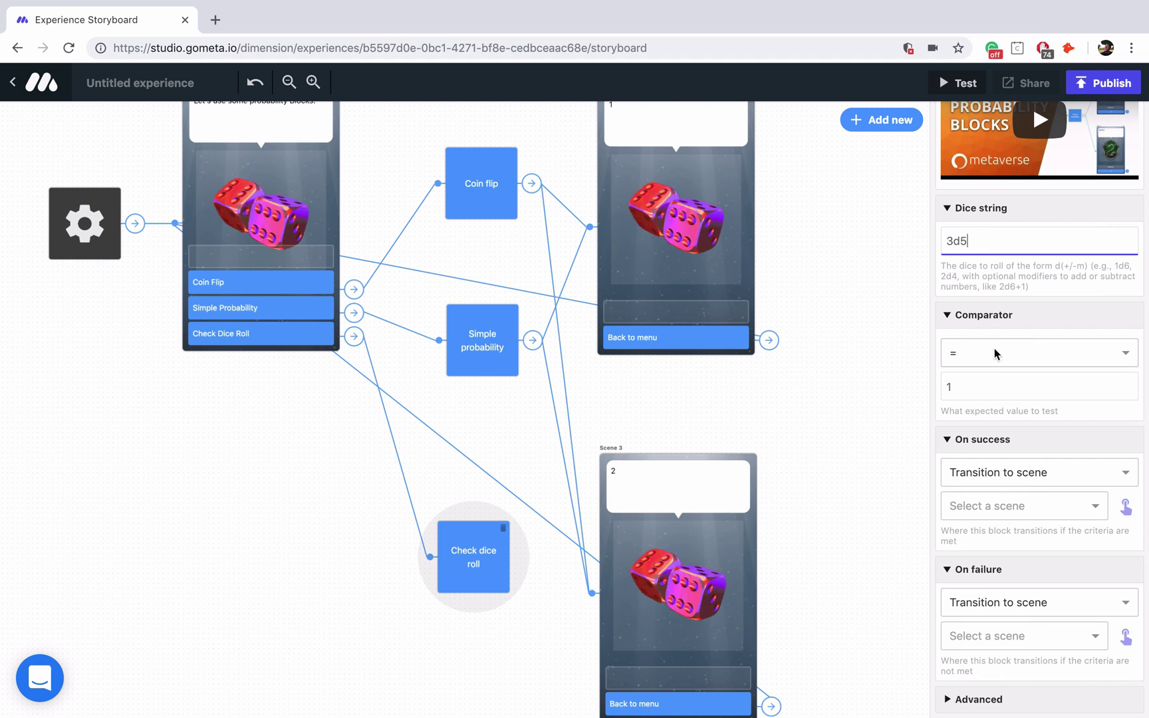
left_click(991, 356)
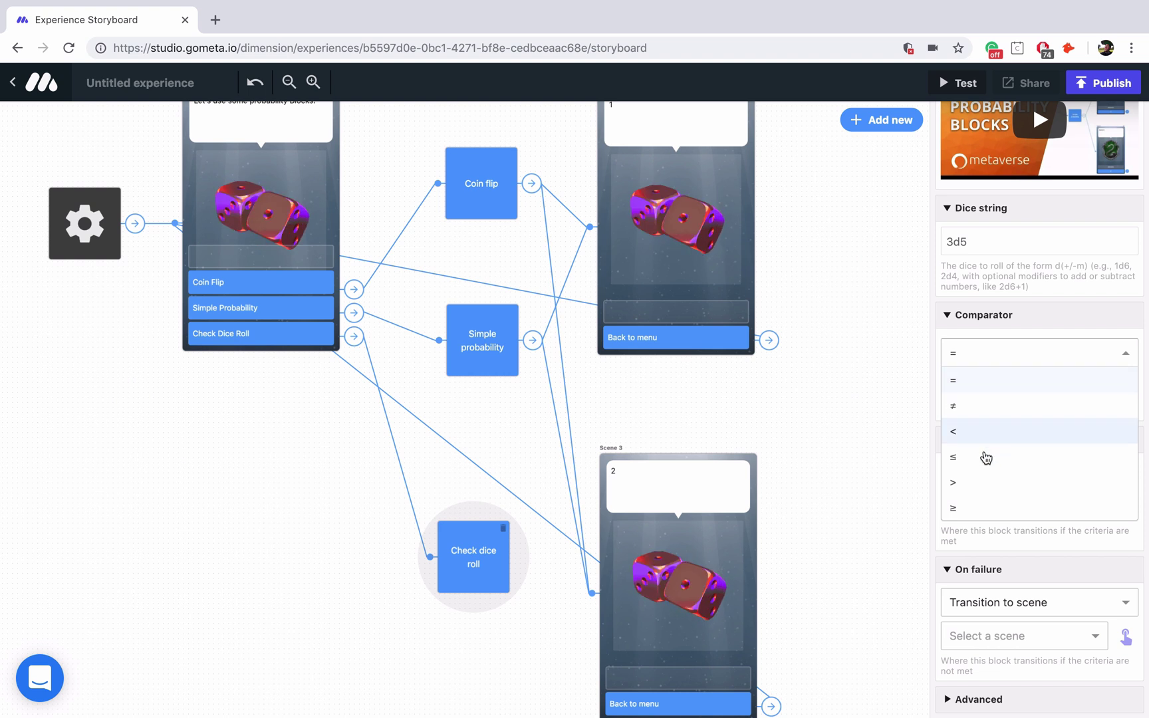
left_click(982, 487)
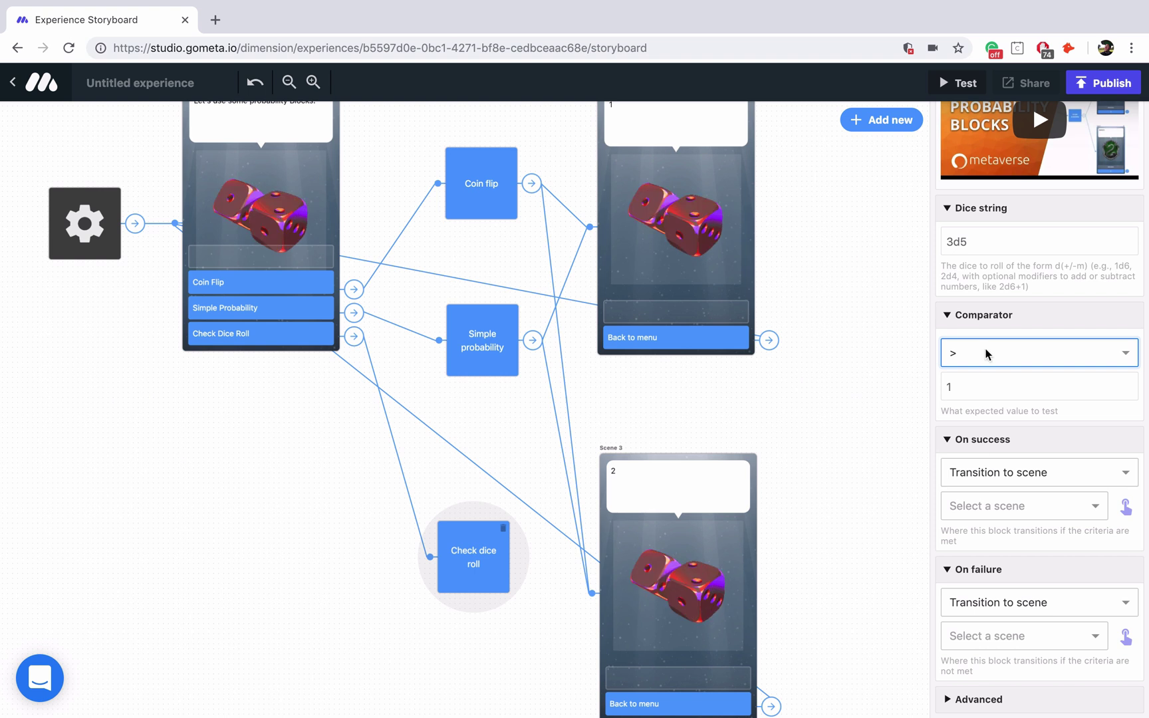
left_click(987, 351)
left_click(968, 508)
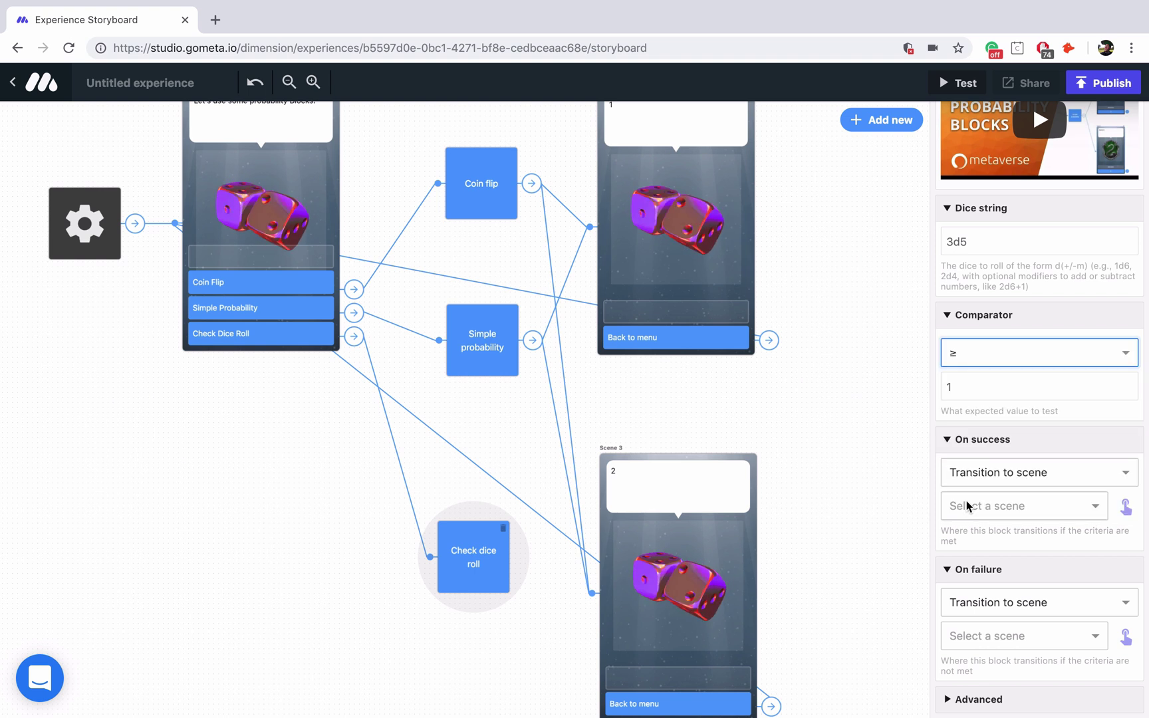
left_click(954, 392)
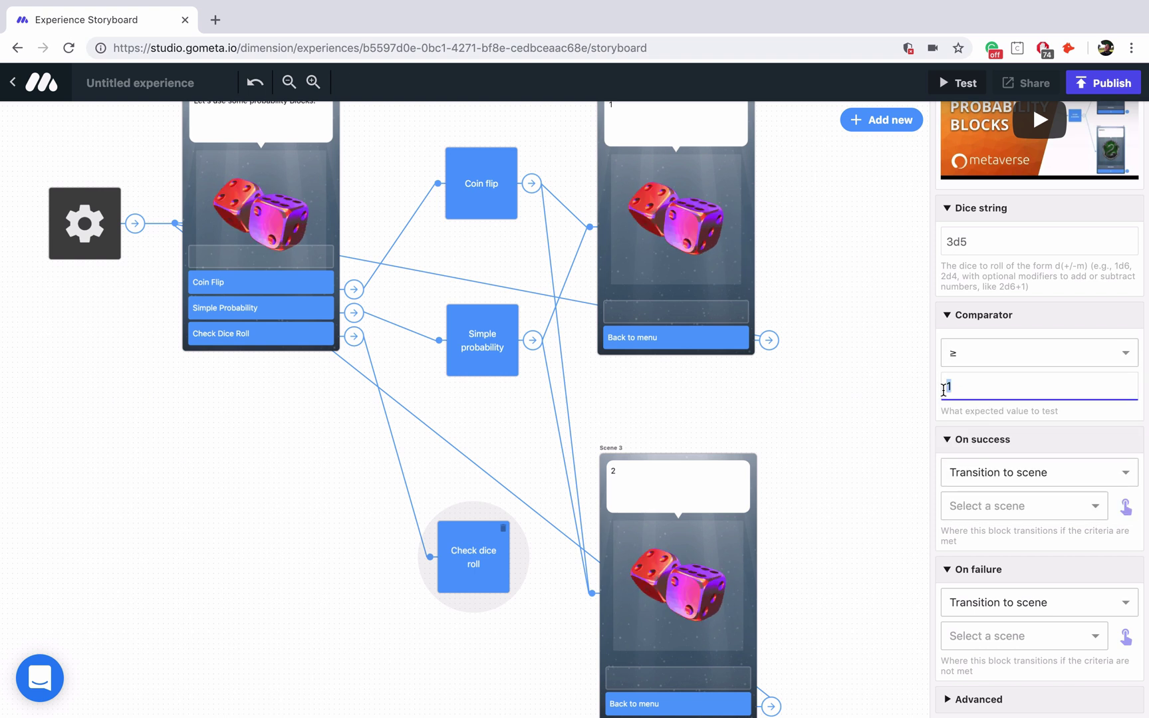
left_click(1062, 352)
left_click(1011, 510)
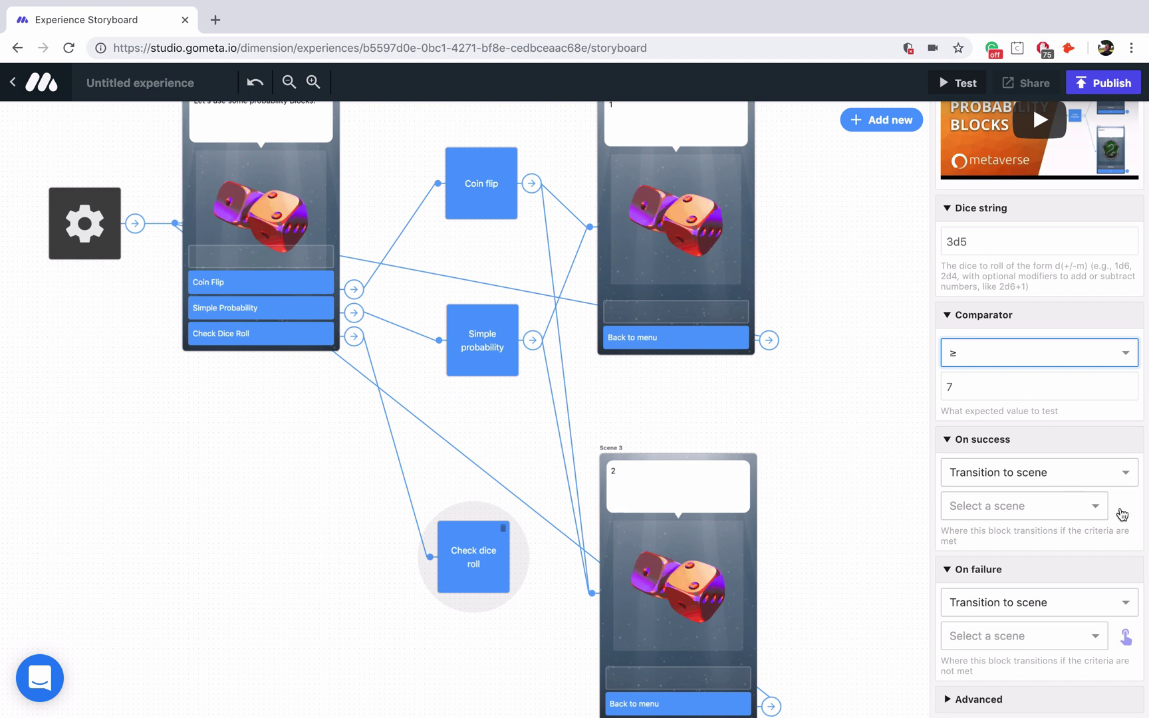
Route the dice roll check to Scene 2 on success and Scene 3 on failure.
left_click(1125, 508)
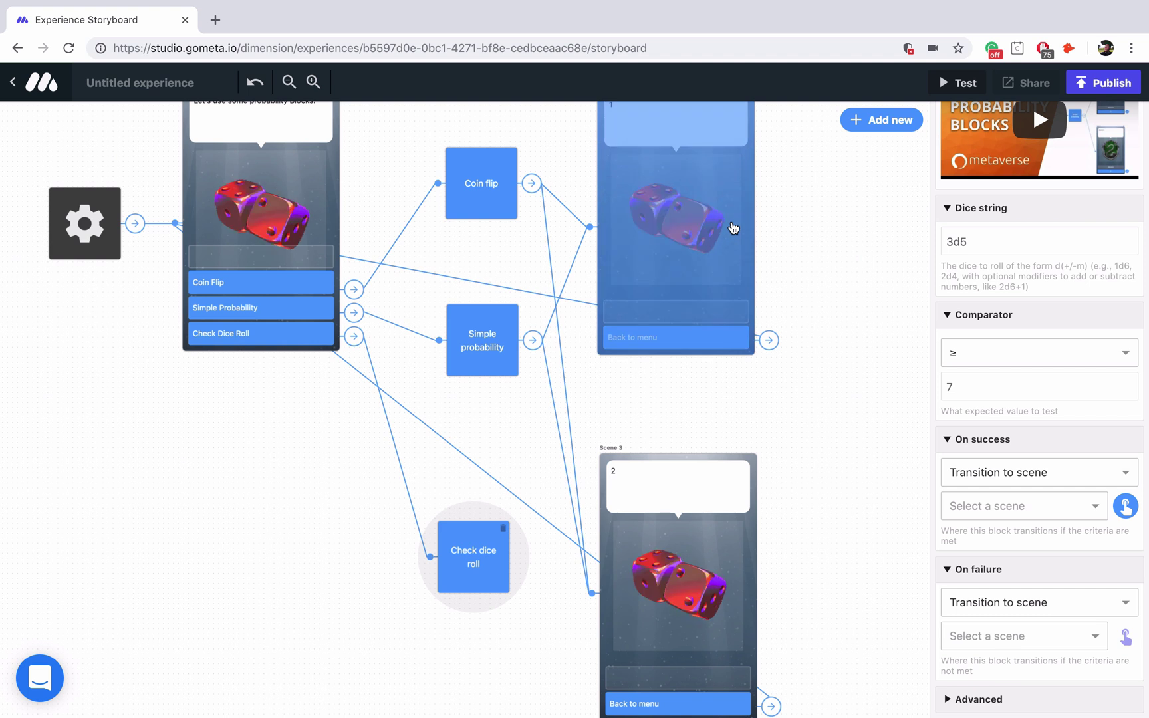
left_click(662, 226)
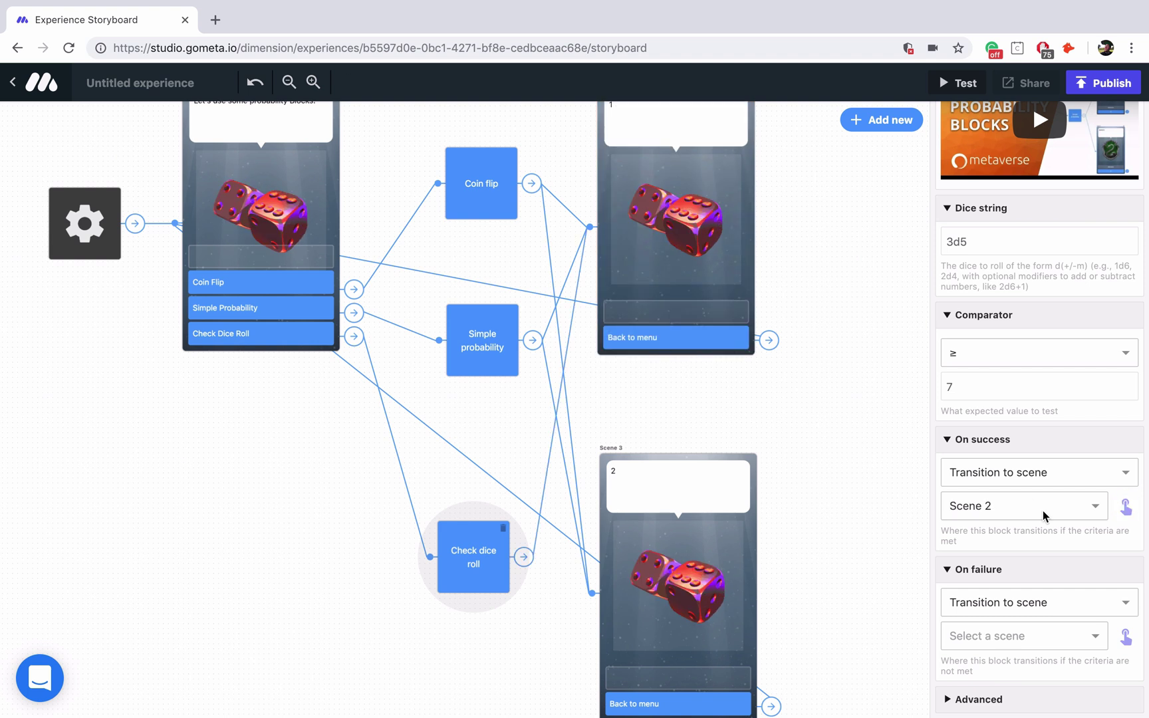
left_click(1125, 637)
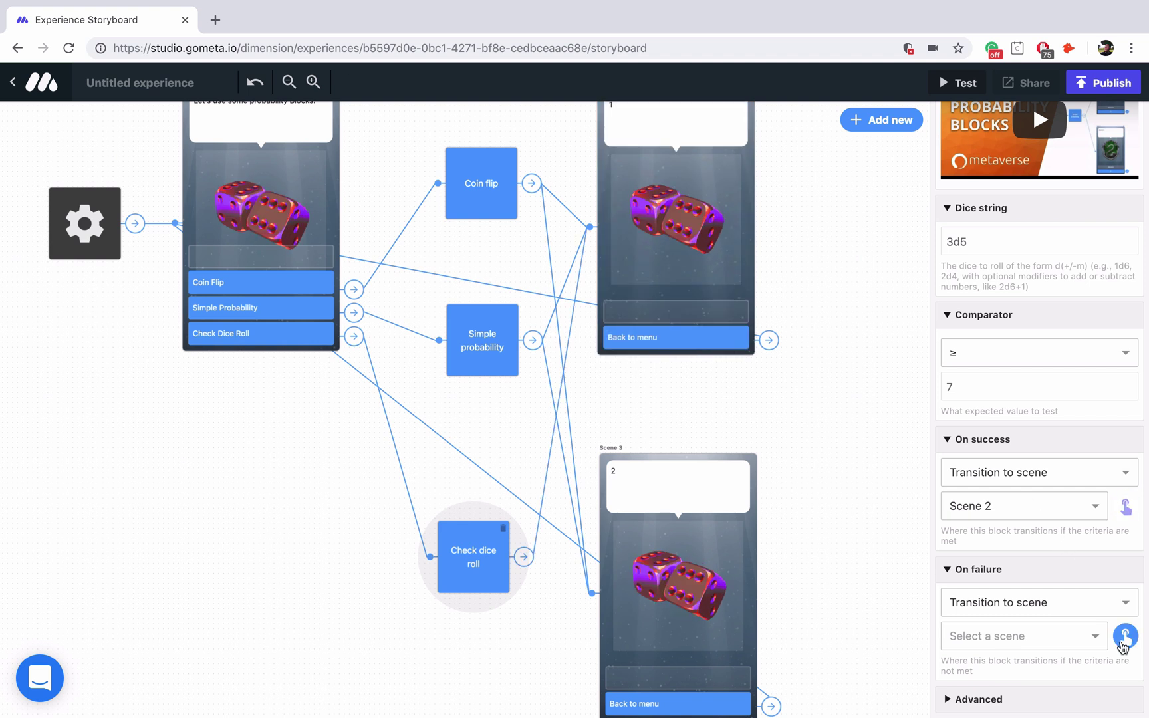
left_click(699, 530)
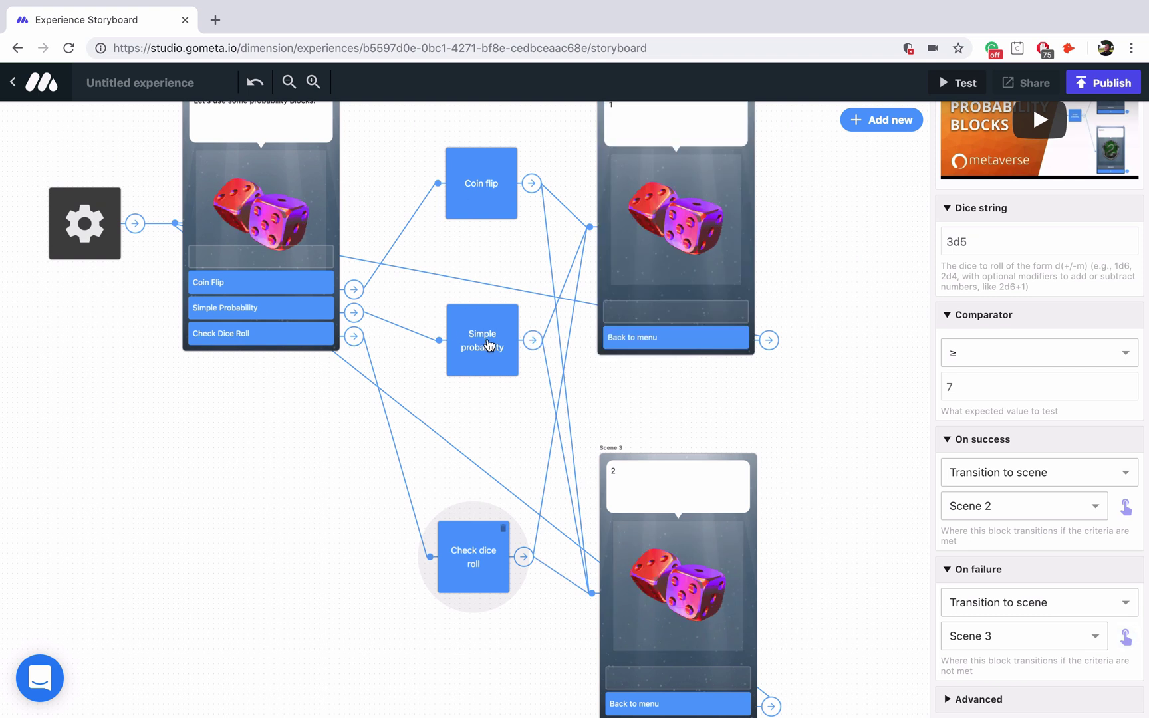
Review the Coin flip, Simple probability and Check dice roll blocks' settings.
left_click(491, 203)
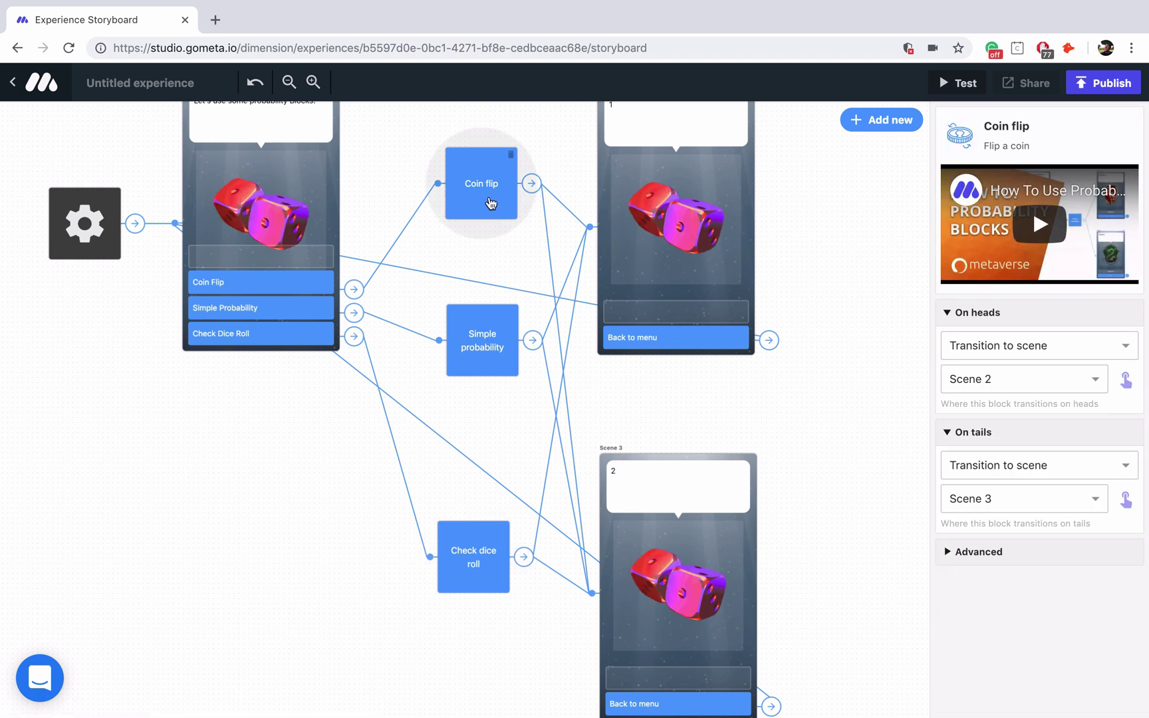
left_click(482, 338)
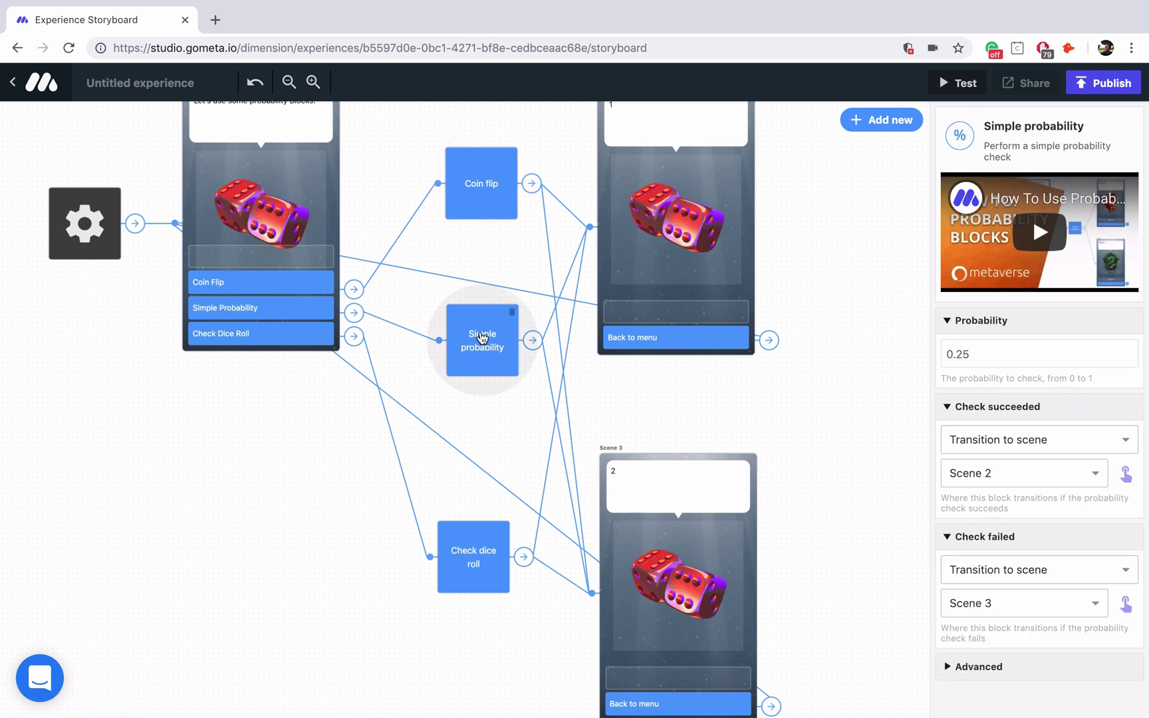
left_click(495, 562)
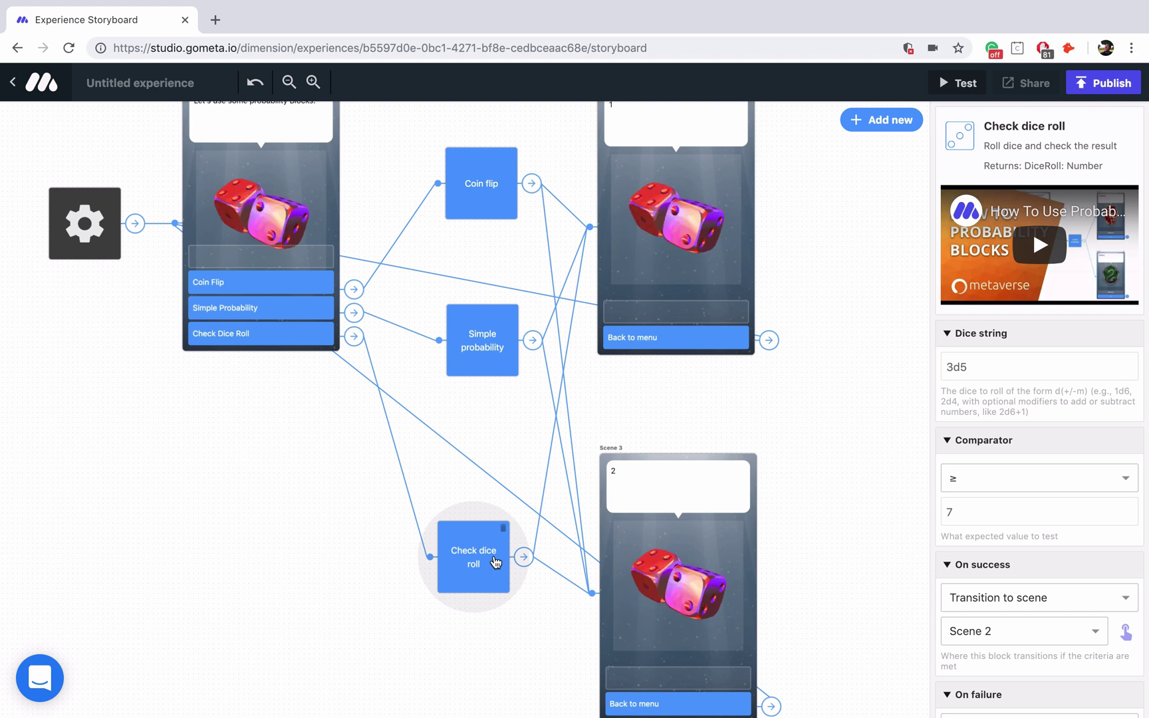
Add an 'End Experience' response button to Scene 1 with its transition set to End experience.
left_click(307, 261)
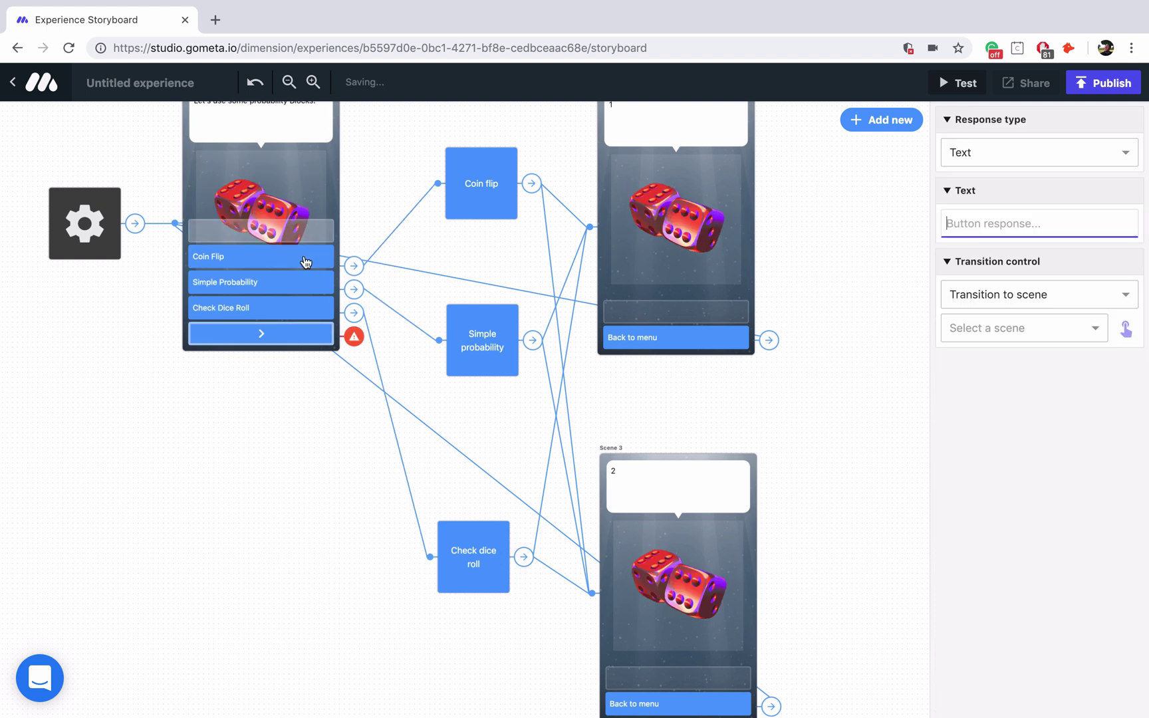
type("End Experience")
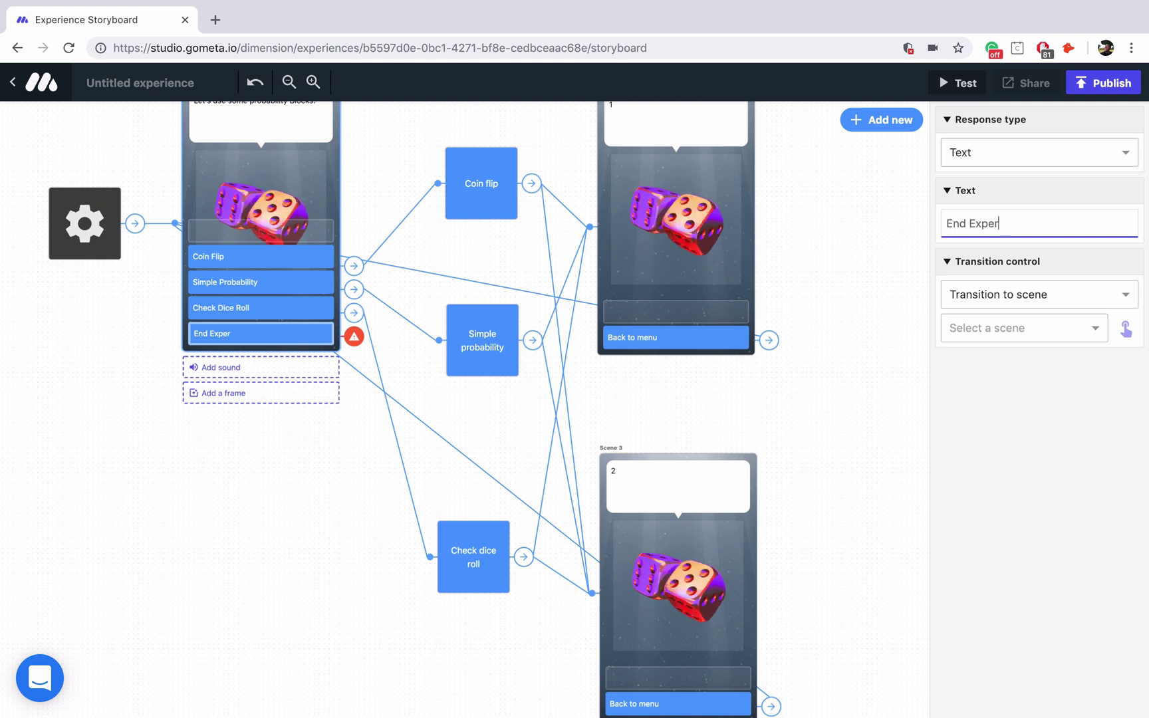
left_click(1062, 297)
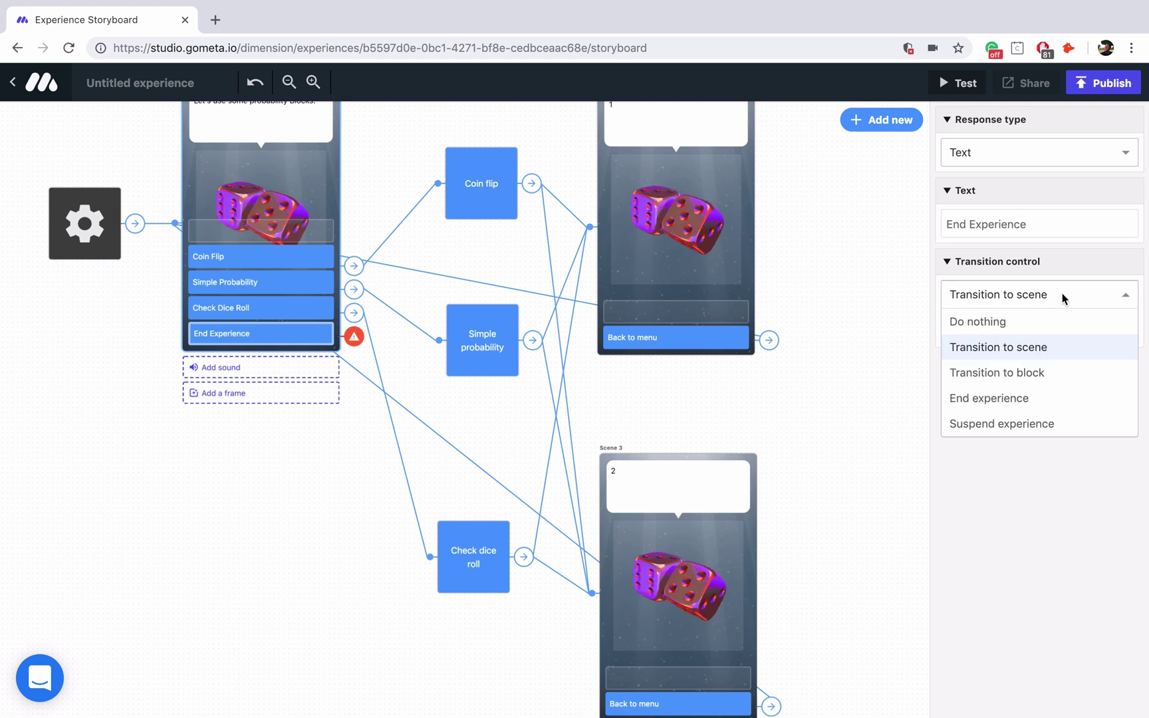
left_click(1020, 398)
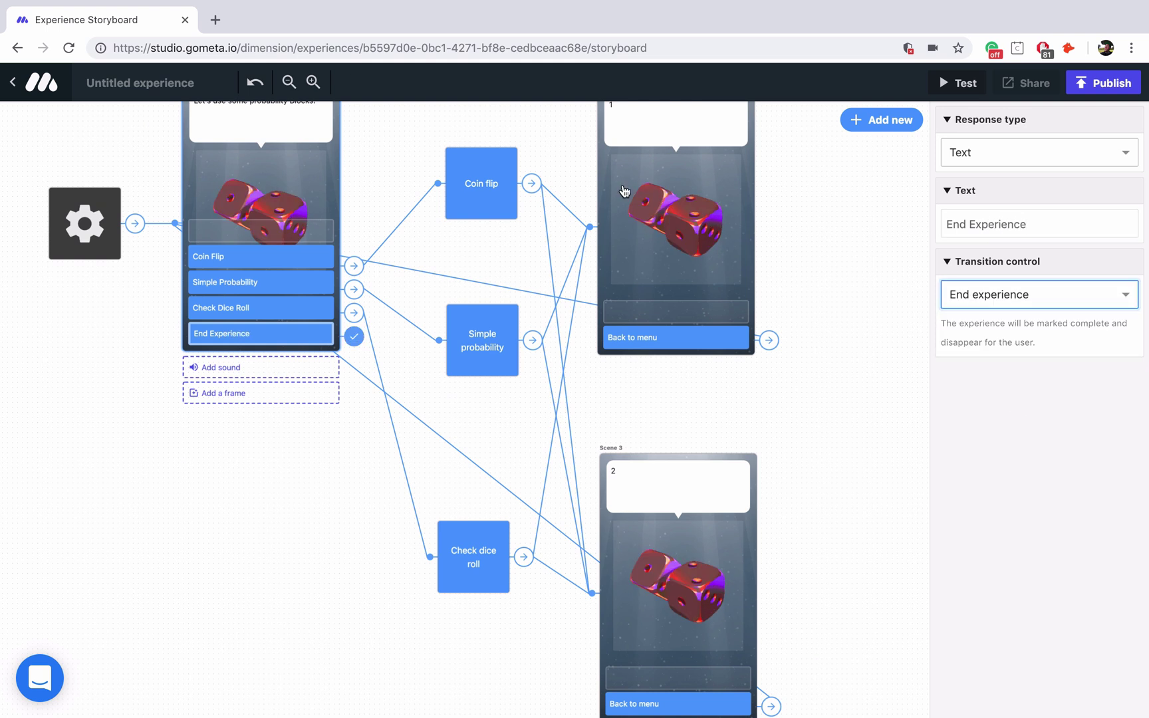
left_click(289, 81)
scroll(413, 200, "up", 1)
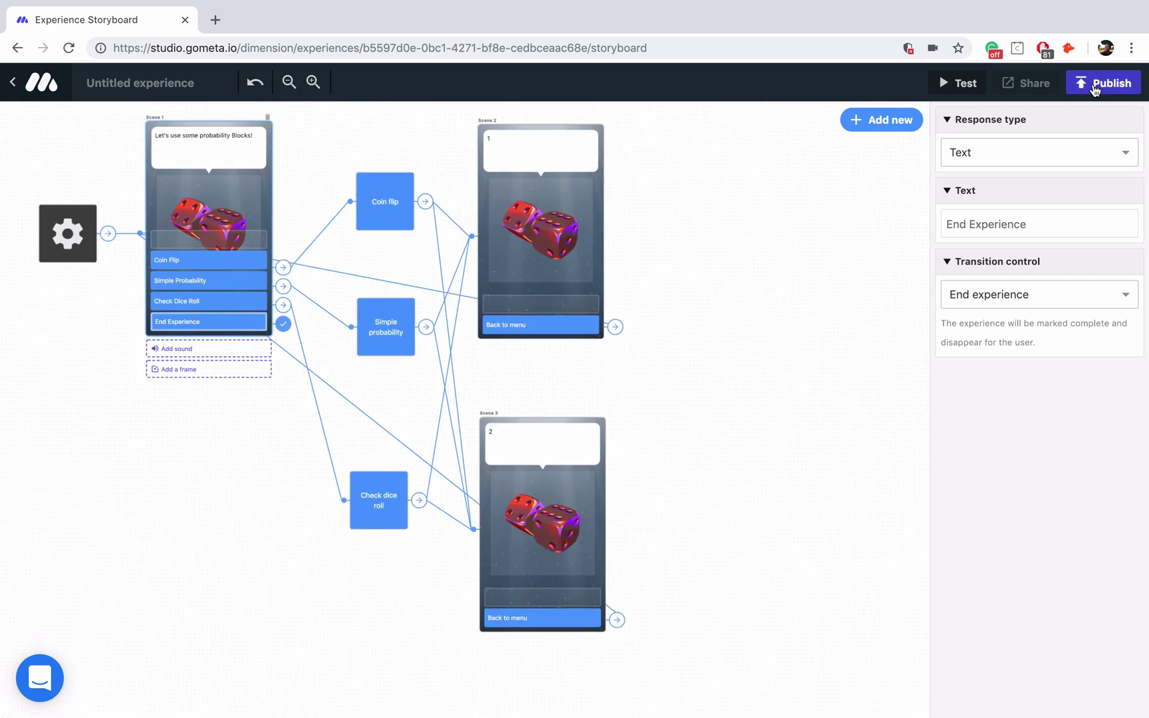
Start publishing the experience under the name 'Tutorial Probability'.
left_click(1105, 82)
type("Tutorial ")
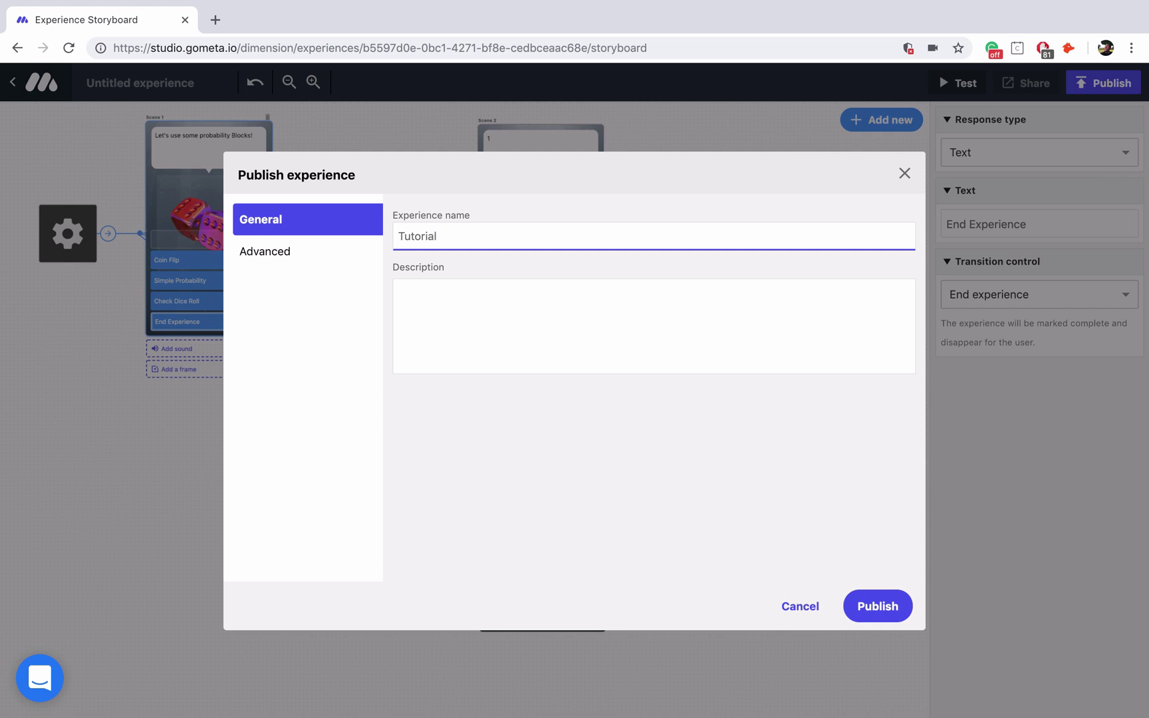
type("Probability")
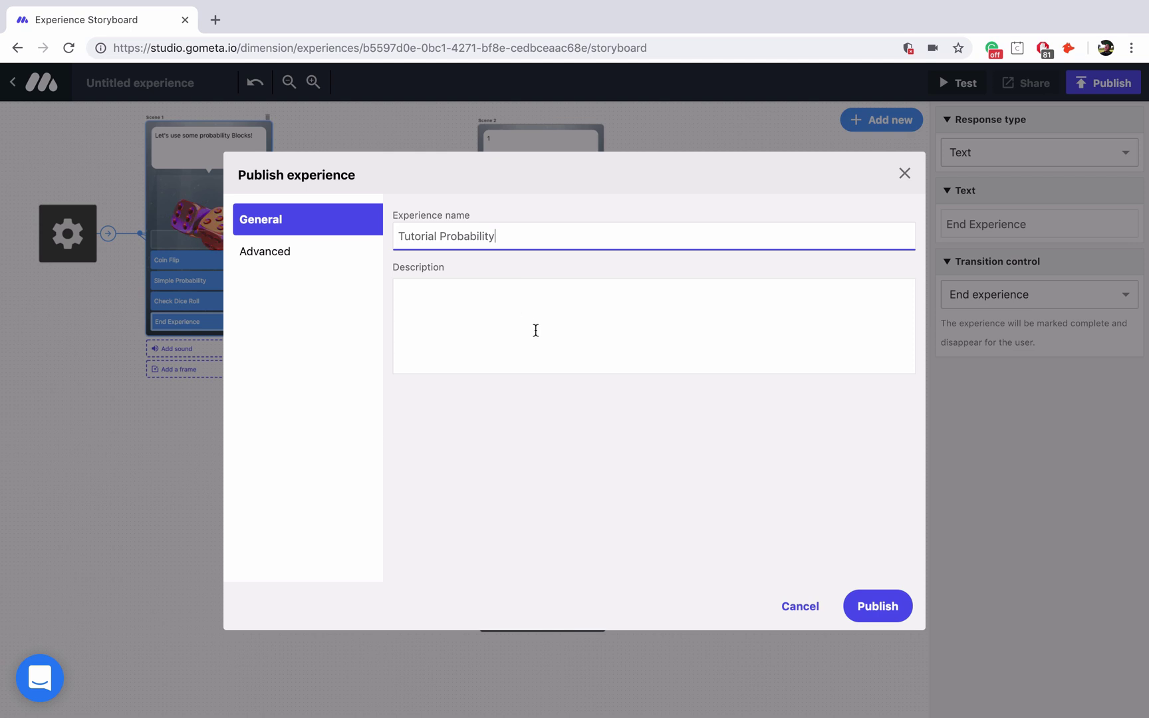
left_click(865, 605)
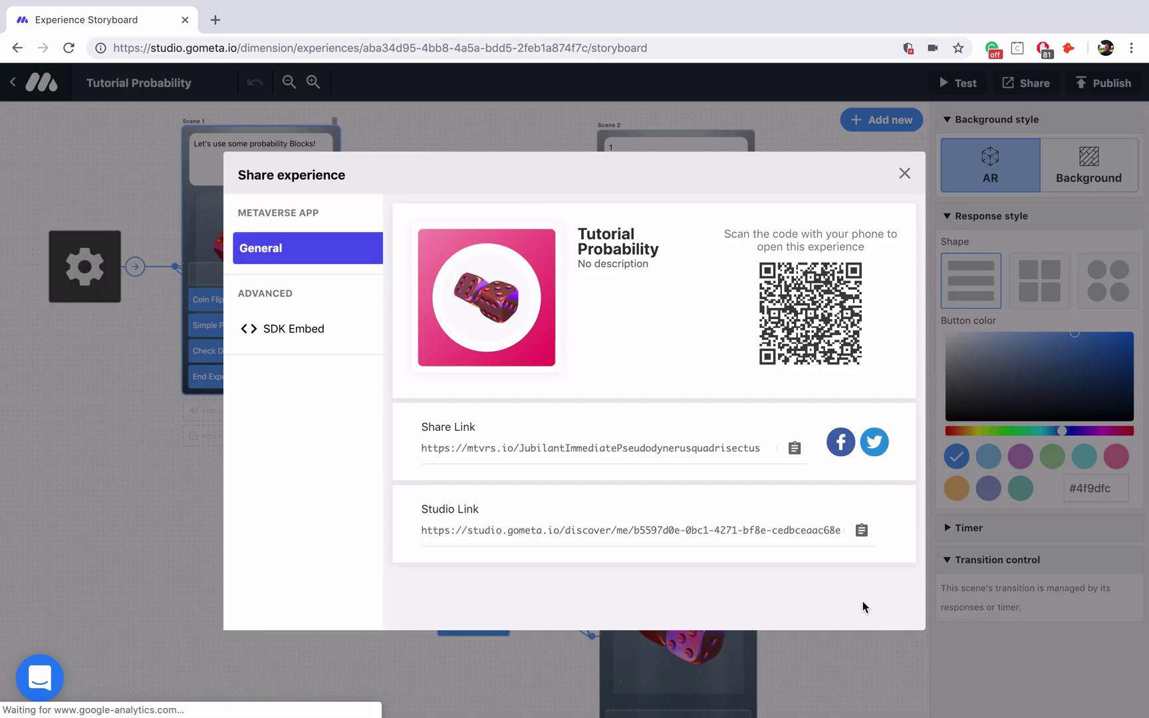
key("ctrl+plus")
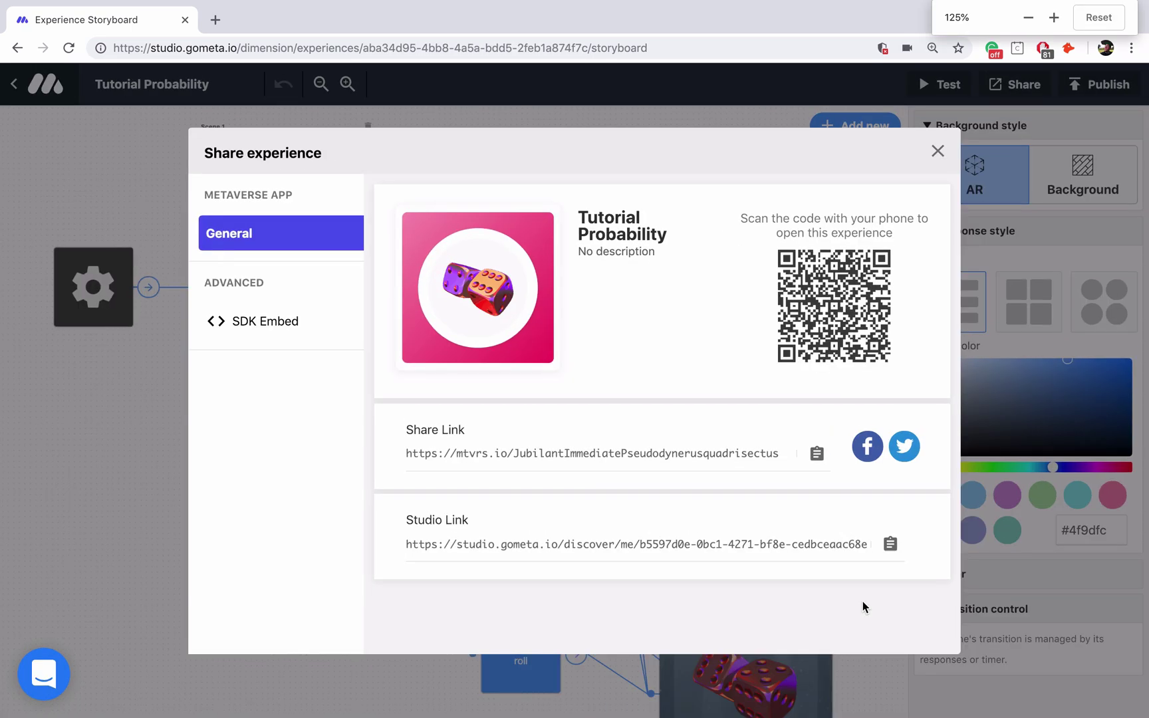